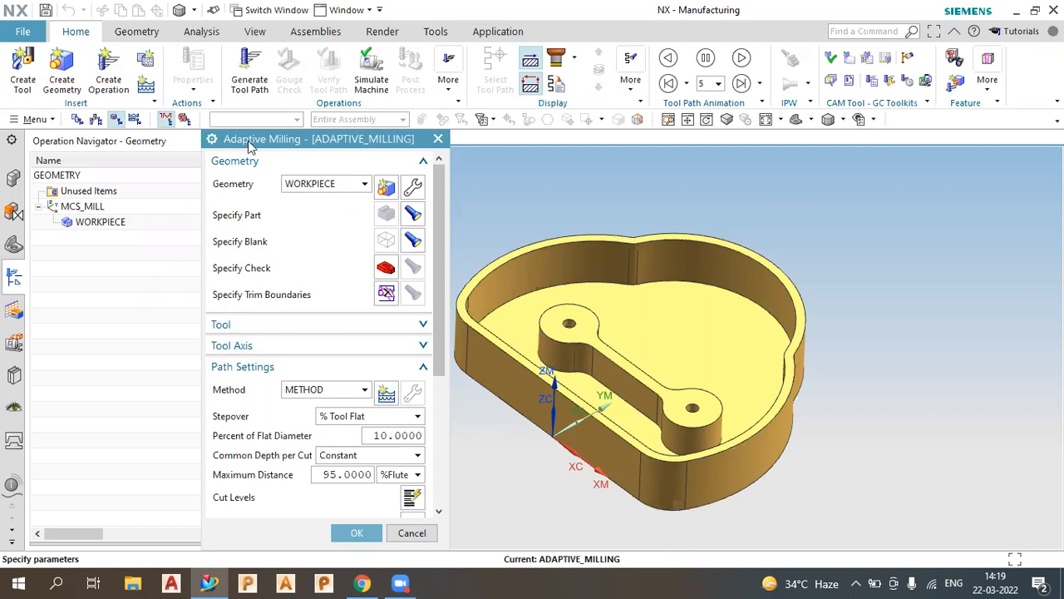
# Cancel the open operation dialog and insert an ADAPTIVE_MILLING operation of type mill_contour under WORKPIECE
pyautogui.click(418, 533)
pyautogui.rightClick(103, 225)
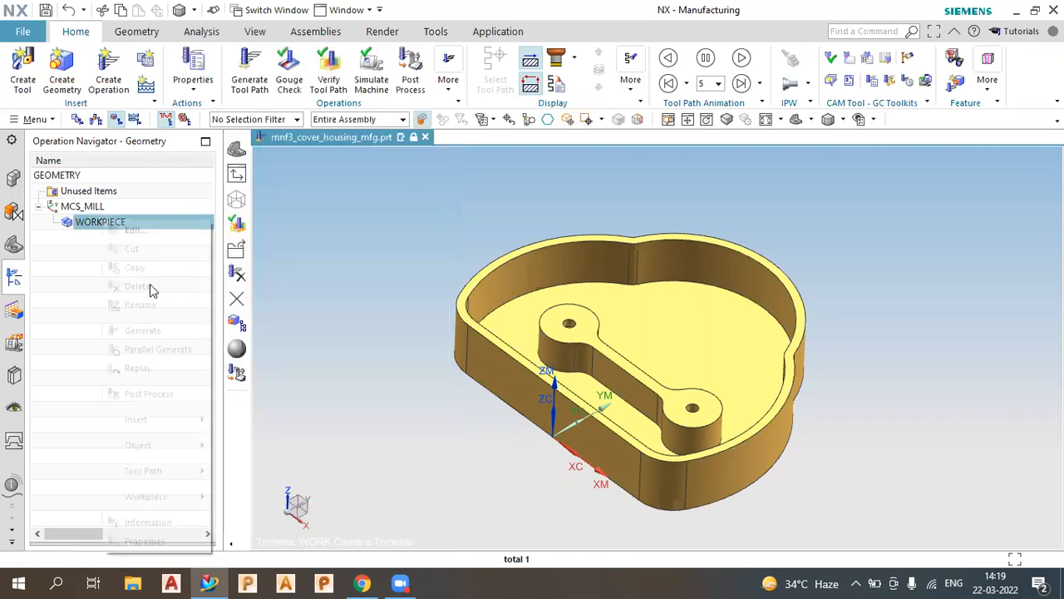
pyautogui.click(362, 372)
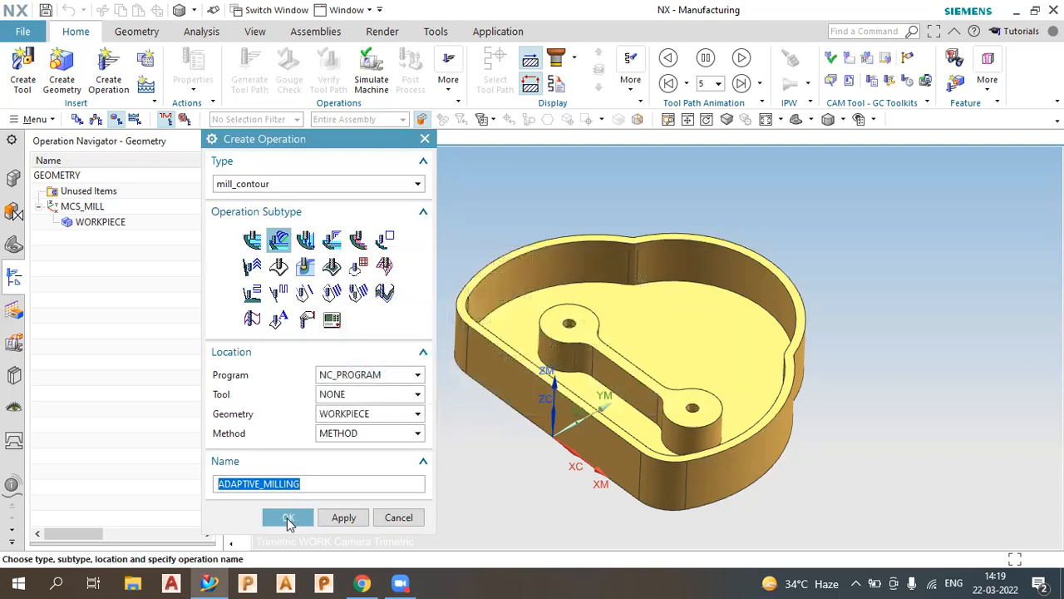
pyautogui.click(288, 518)
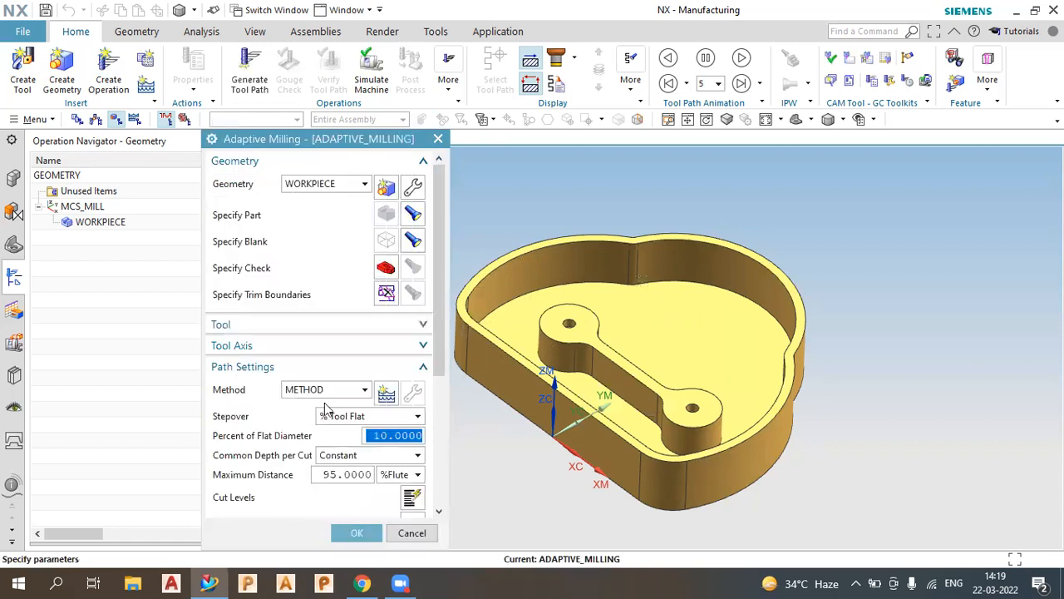
# Create a MILL tool for the operation, keeping the default 1.0 diameter, 3.0 length and 2.0 flute length
pyautogui.click(363, 328)
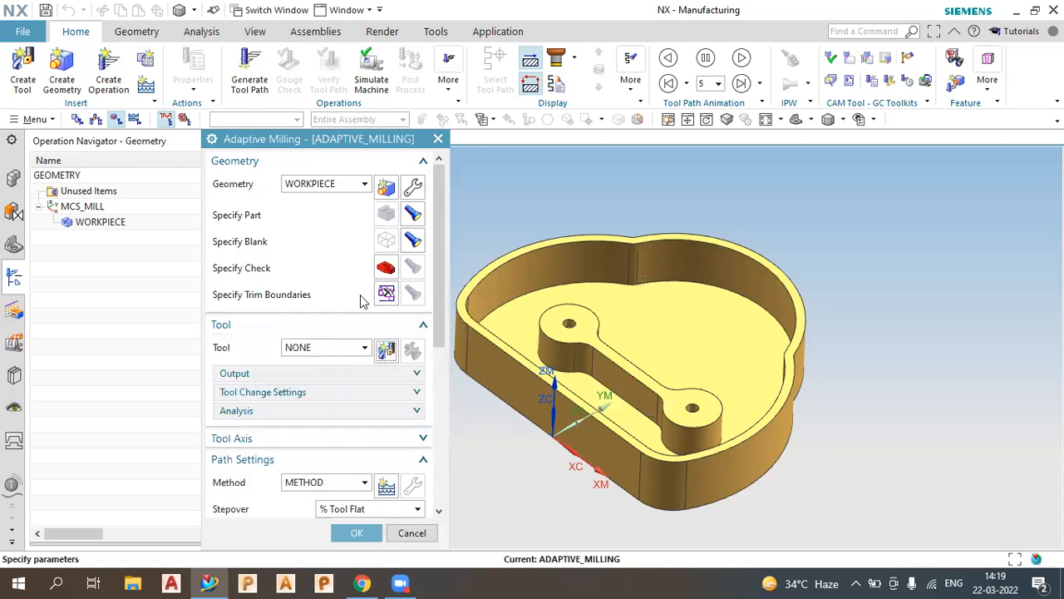
pyautogui.click(386, 350)
pyautogui.click(342, 436)
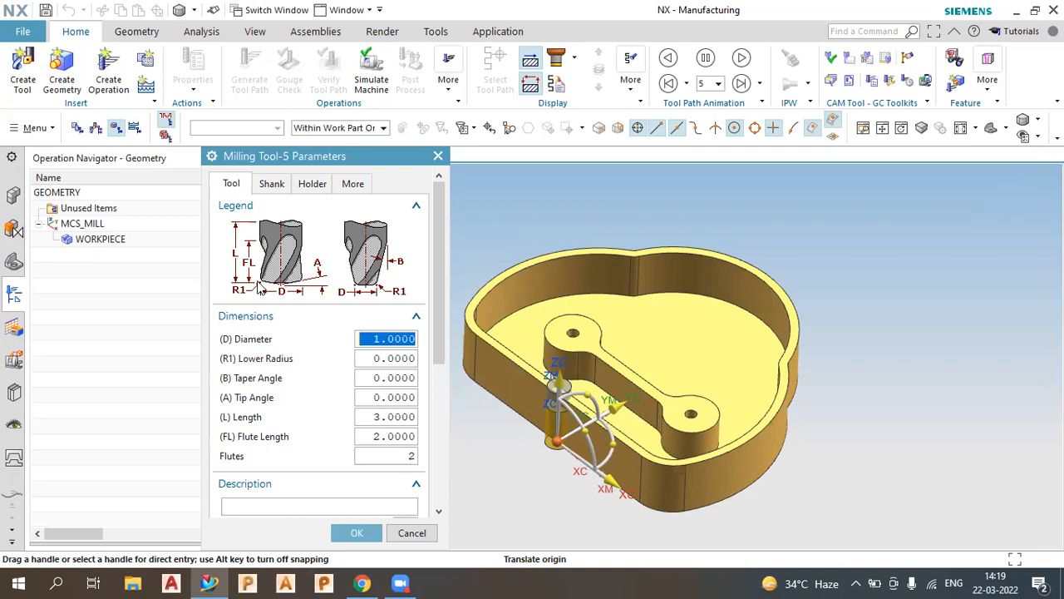
pyautogui.click(375, 439)
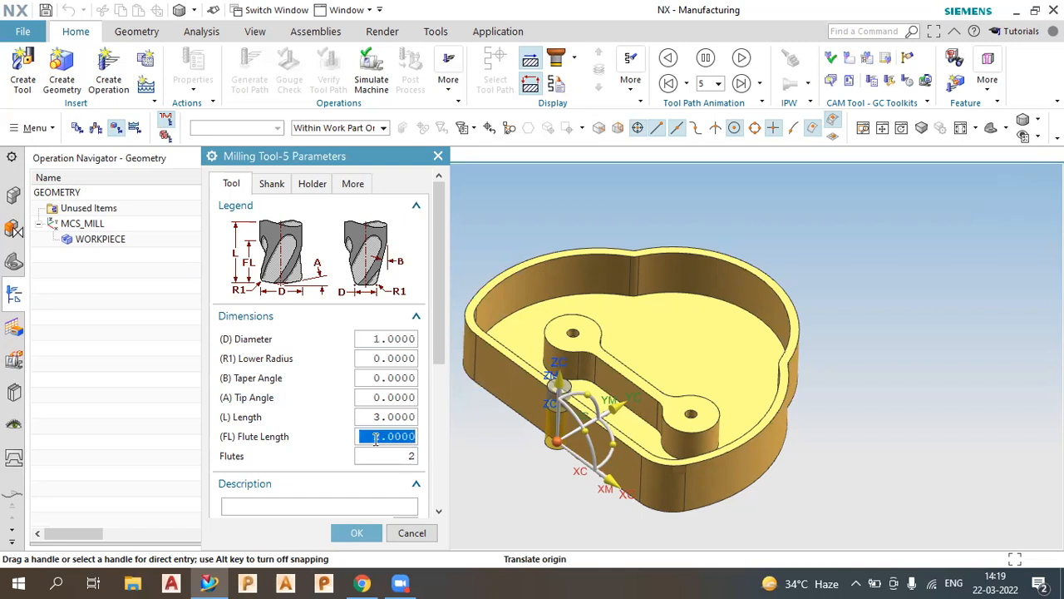
pyautogui.scroll(3, 507, 432)
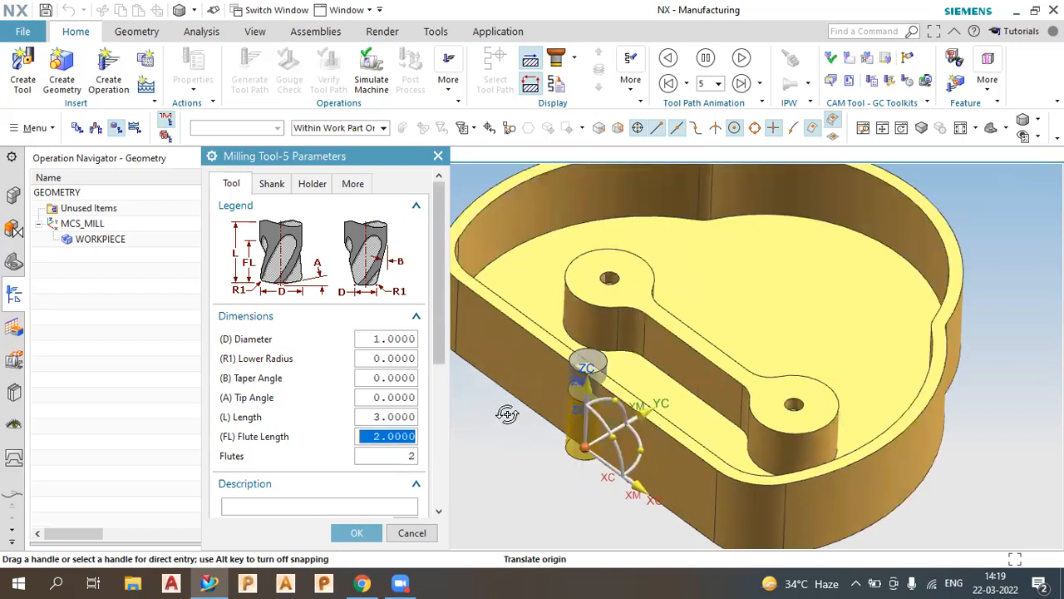
pyautogui.moveTo(507, 415); pyautogui.dragTo(502, 430, button='middle')
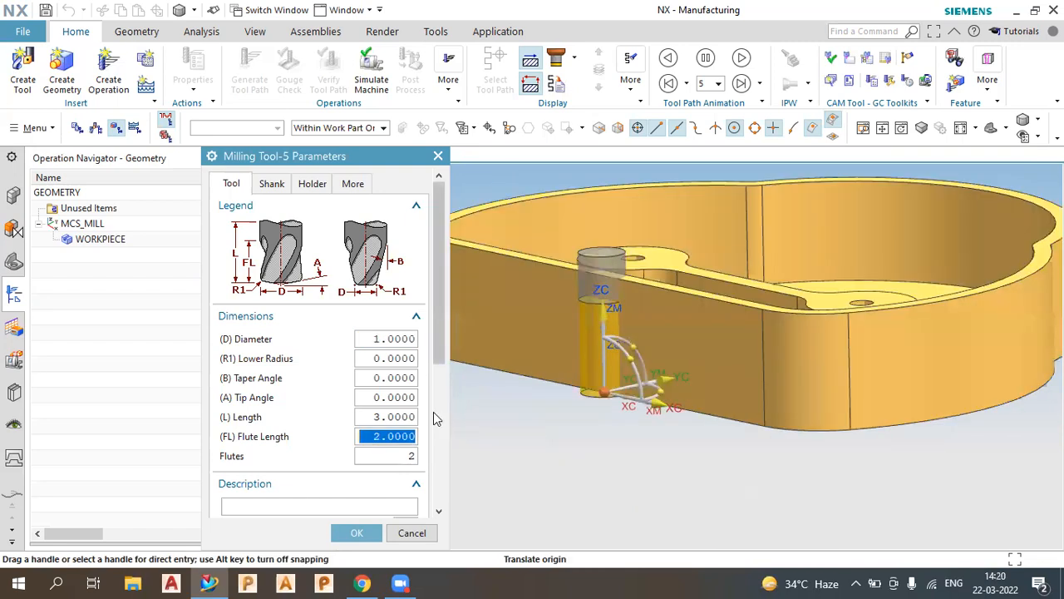
pyautogui.click(351, 532)
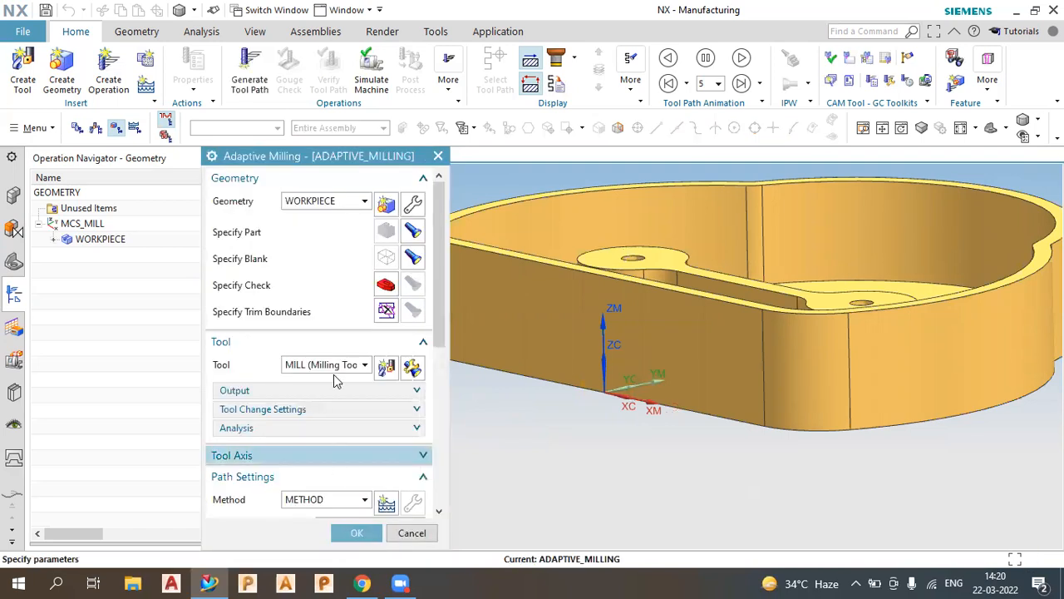
# Set the maximum distance of the cut depth to 10mm, using in as its unit
pyautogui.scroll(-3, 333, 374)
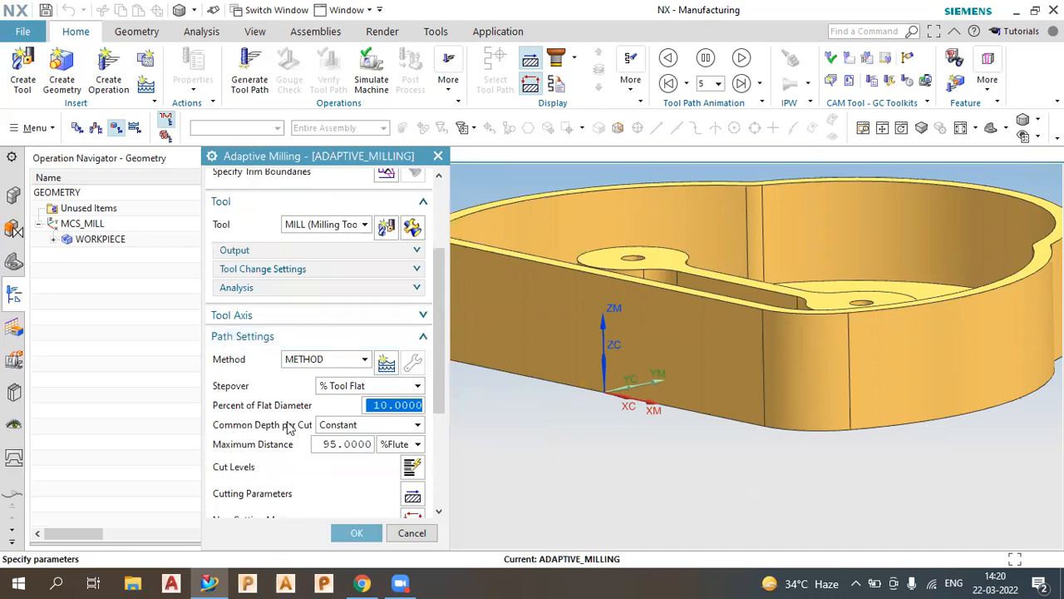
pyautogui.click(330, 444)
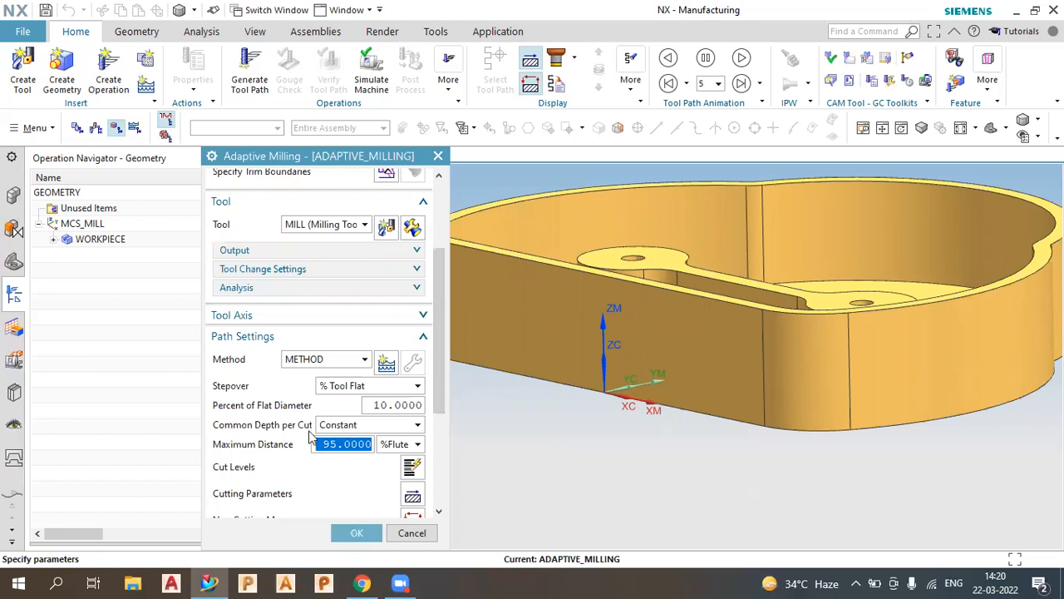
pyautogui.click(404, 445)
pyautogui.click(404, 462)
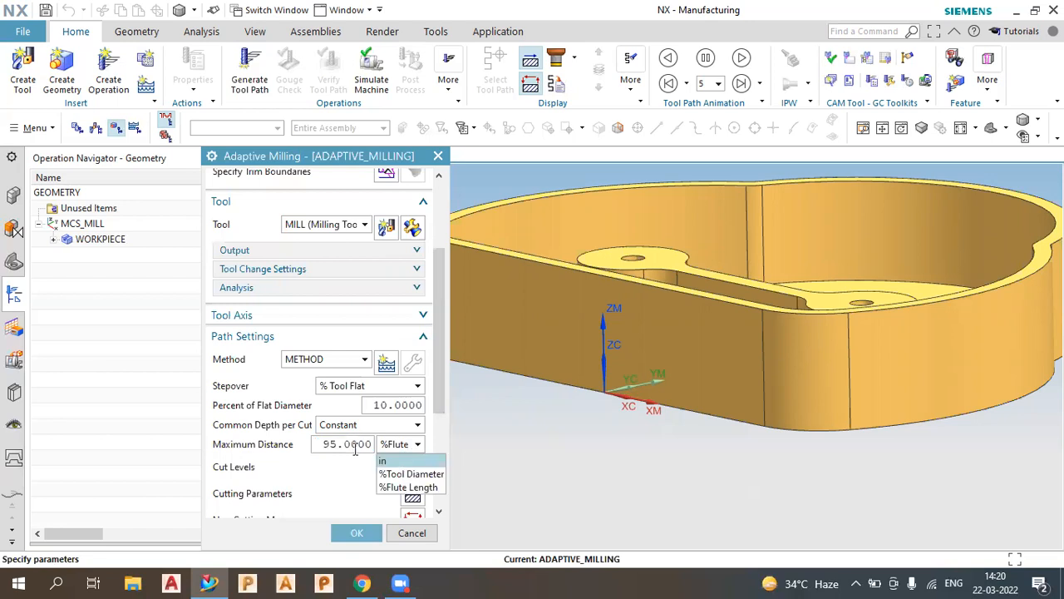
pyautogui.write('10mm')
pyautogui.doubleClick(355, 448)
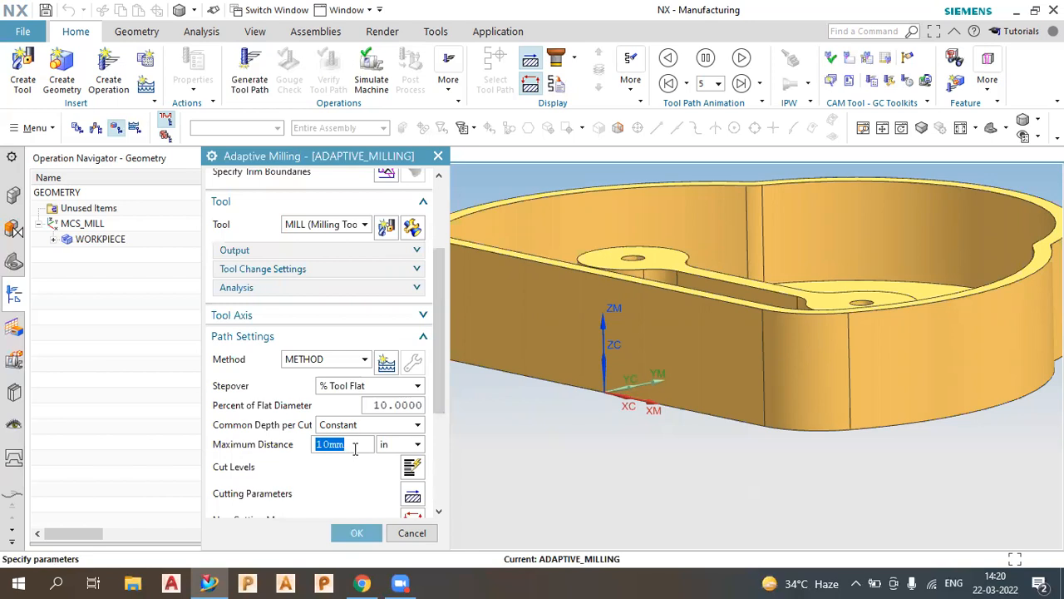
pyautogui.click(372, 405)
pyautogui.doubleClick(371, 405)
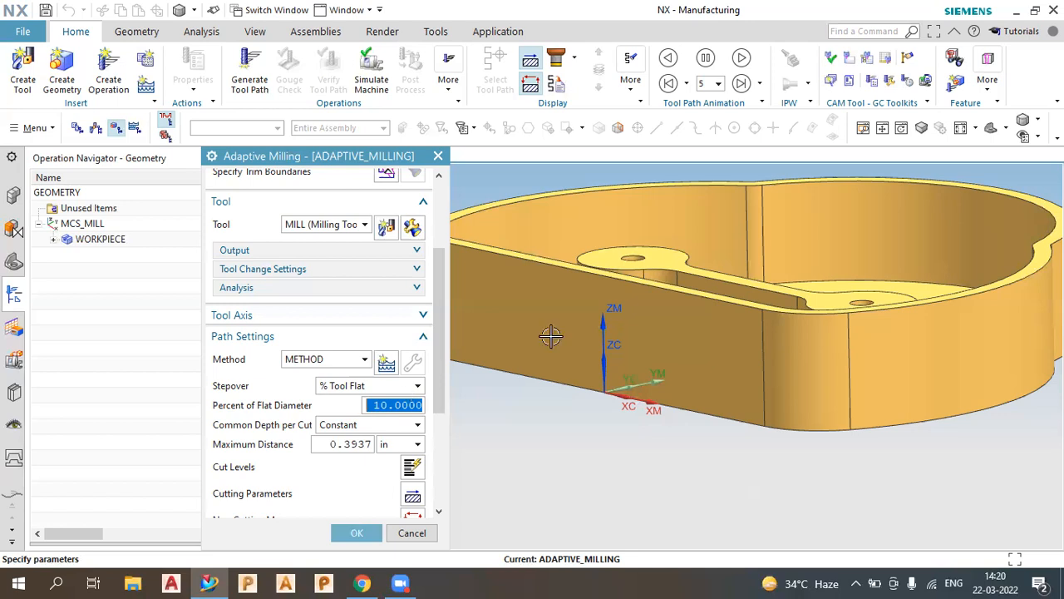
# Enable the spindle speed in the operation's feeds and speeds, set it to 12000 rpm and calculate the related cutting data
pyautogui.moveTo(694, 282); pyautogui.dragTo(697, 293, button='middle')
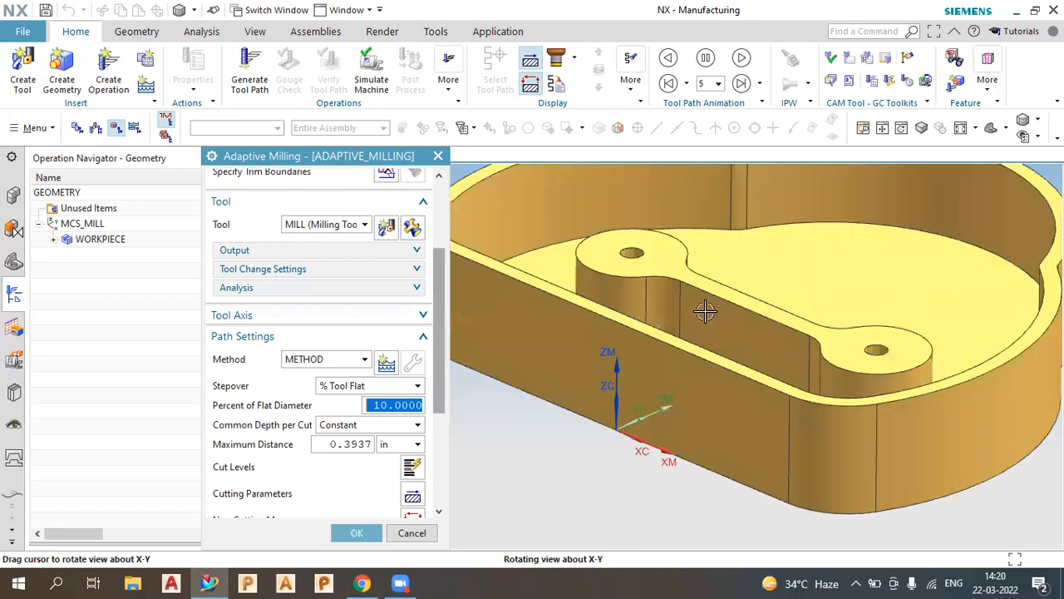
pyautogui.scroll(-3, 688, 336)
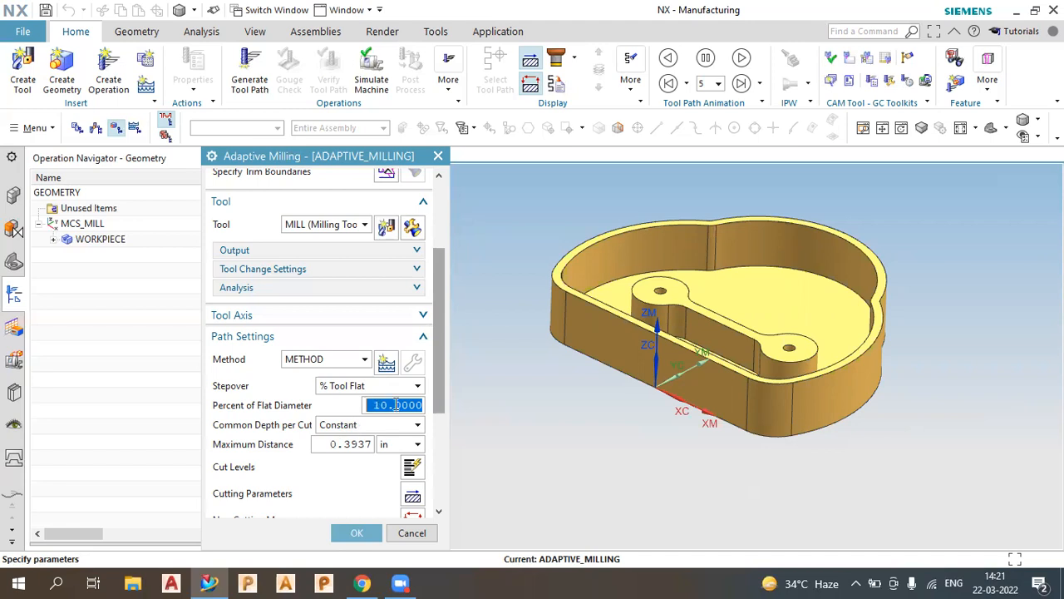
pyautogui.scroll(-5, 396, 404)
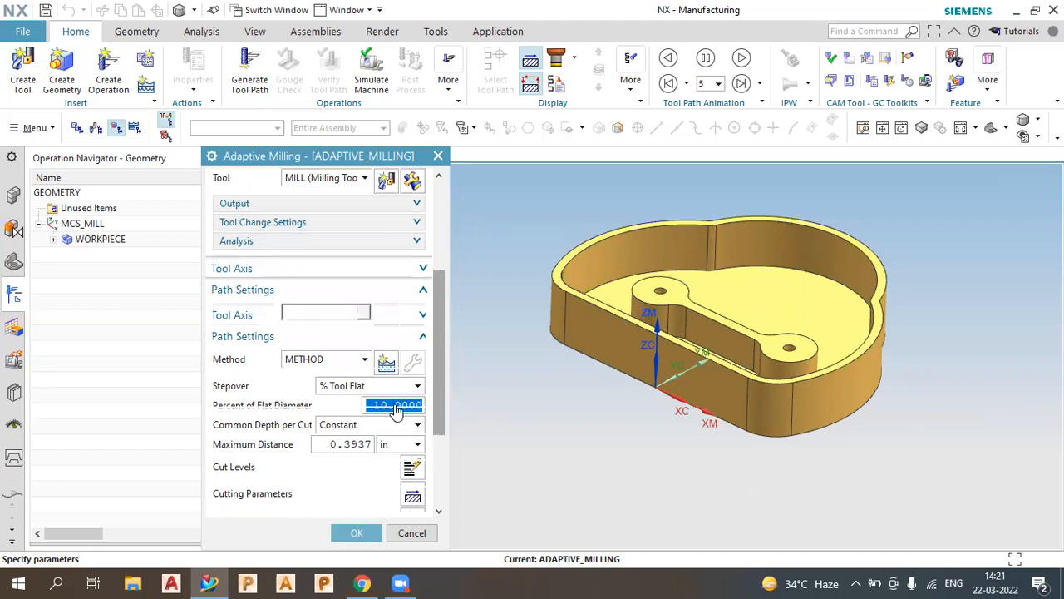
pyautogui.click(412, 358)
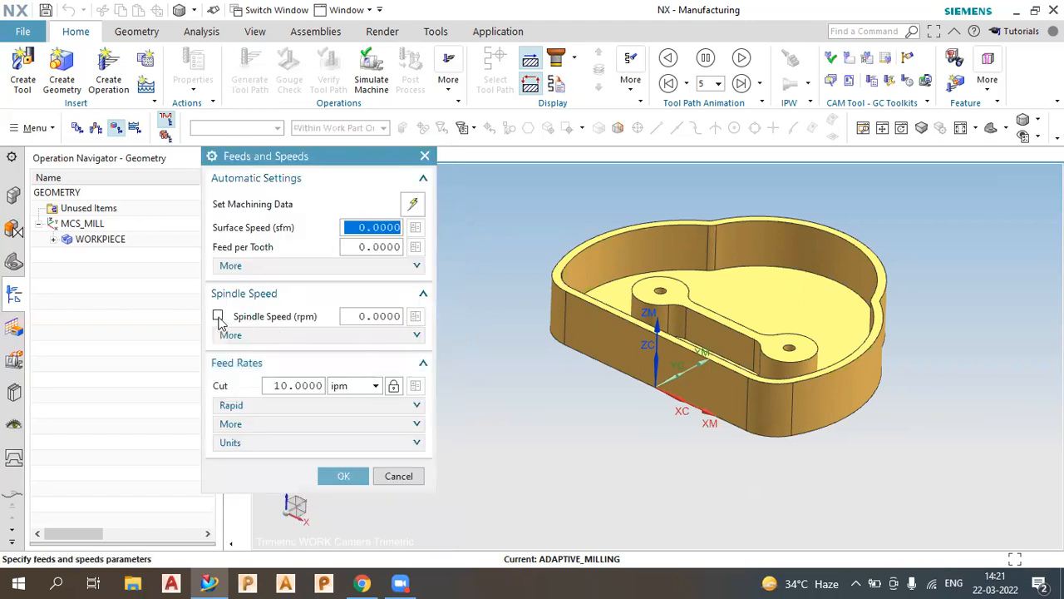
pyautogui.click(218, 317)
pyautogui.click(344, 315)
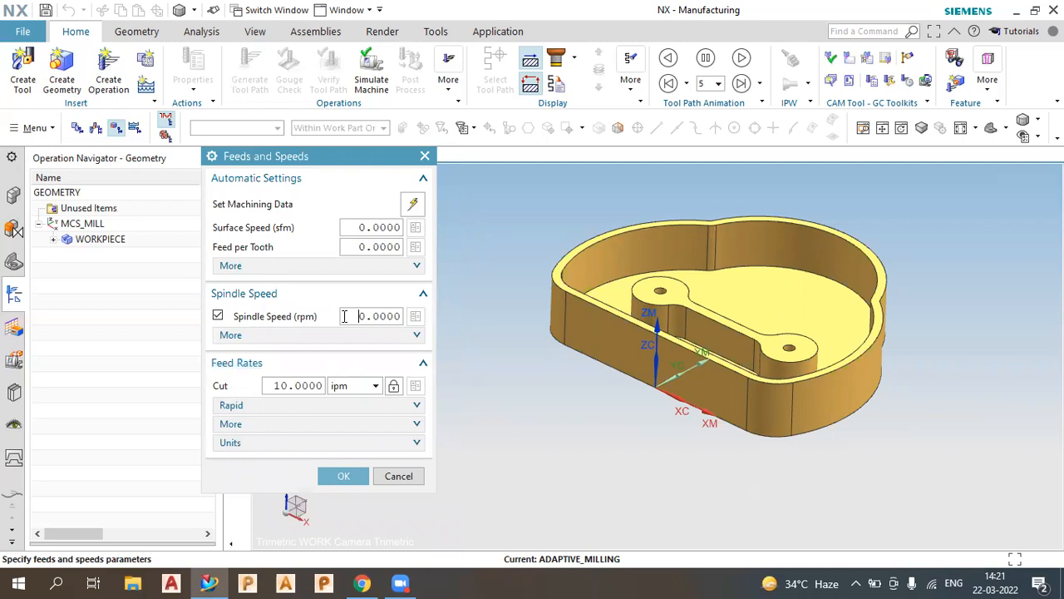
pyautogui.doubleClick(344, 316)
pyautogui.write('12000')
pyautogui.press('Return')
pyautogui.click(414, 316)
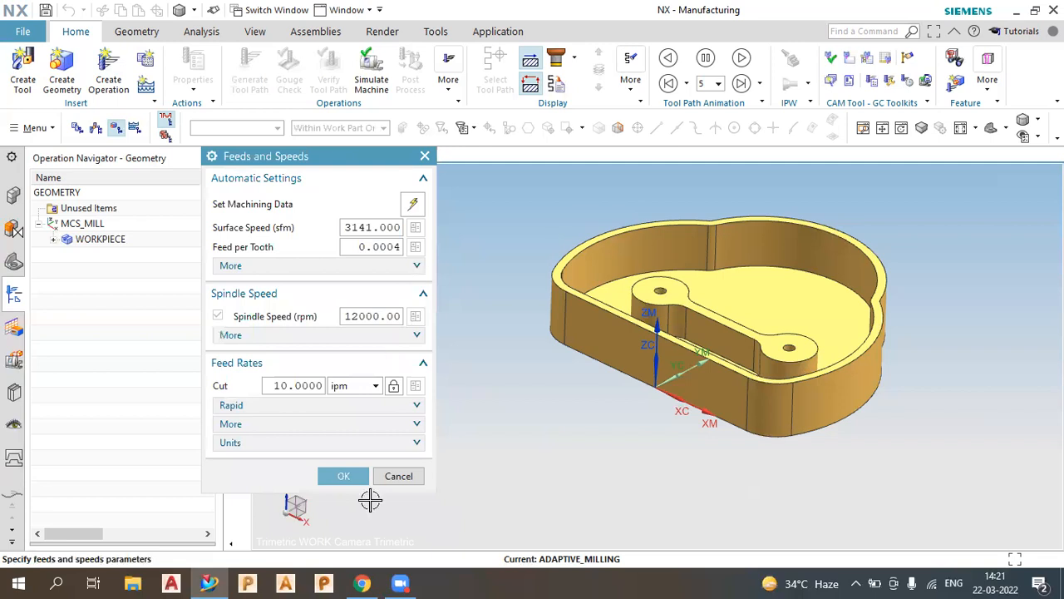
pyautogui.click(346, 476)
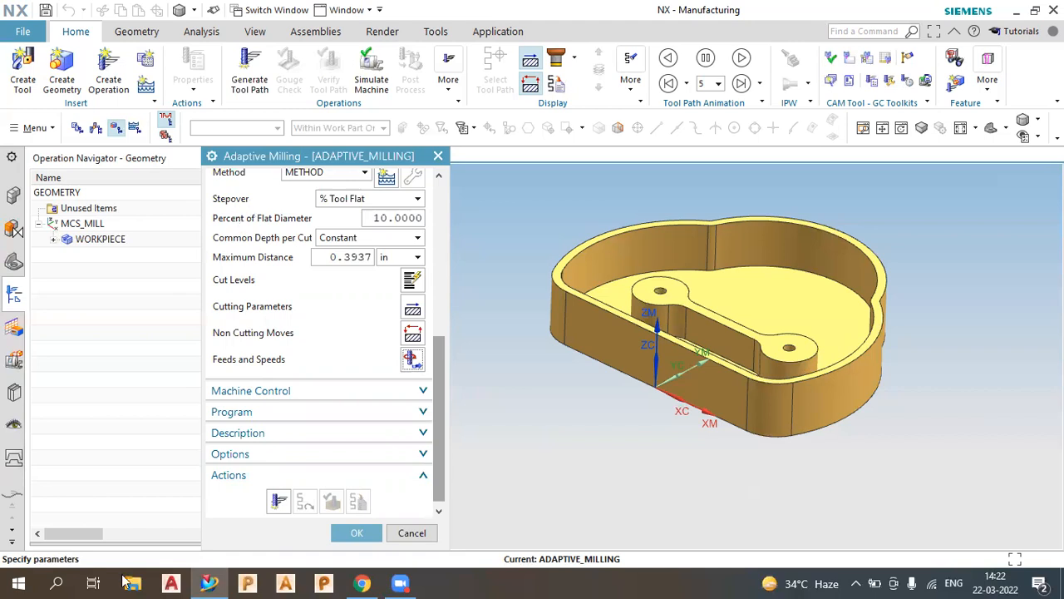
# Generate the adaptive milling tool path and play its 3D Dynamic material removal at animation speed 7
pyautogui.click(274, 506)
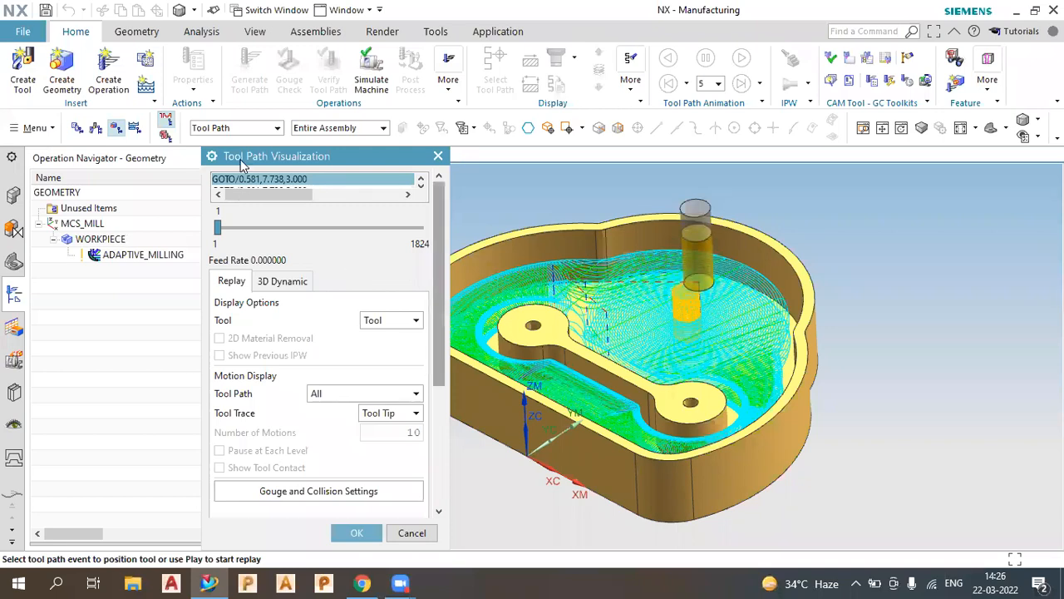
pyautogui.click(287, 286)
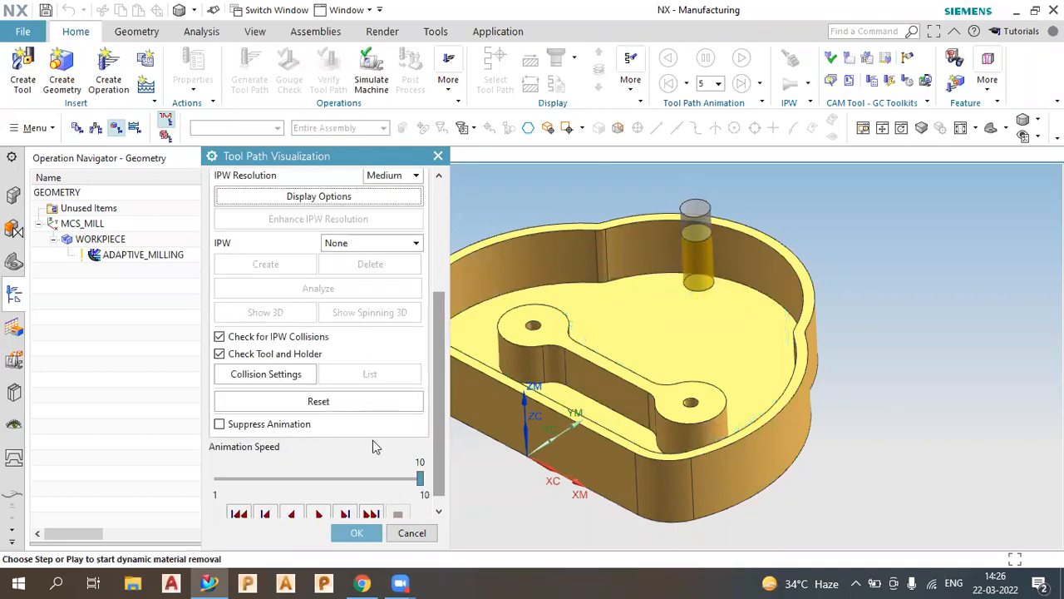
pyautogui.scroll(-1, 368, 478)
pyautogui.click(345, 465)
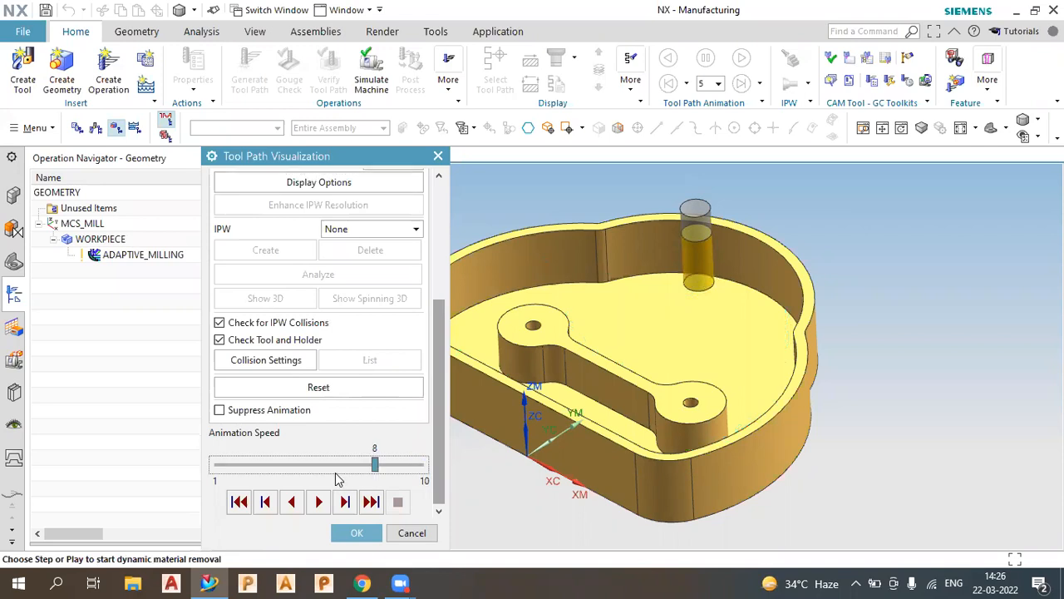
pyautogui.click(341, 466)
pyautogui.click(321, 501)
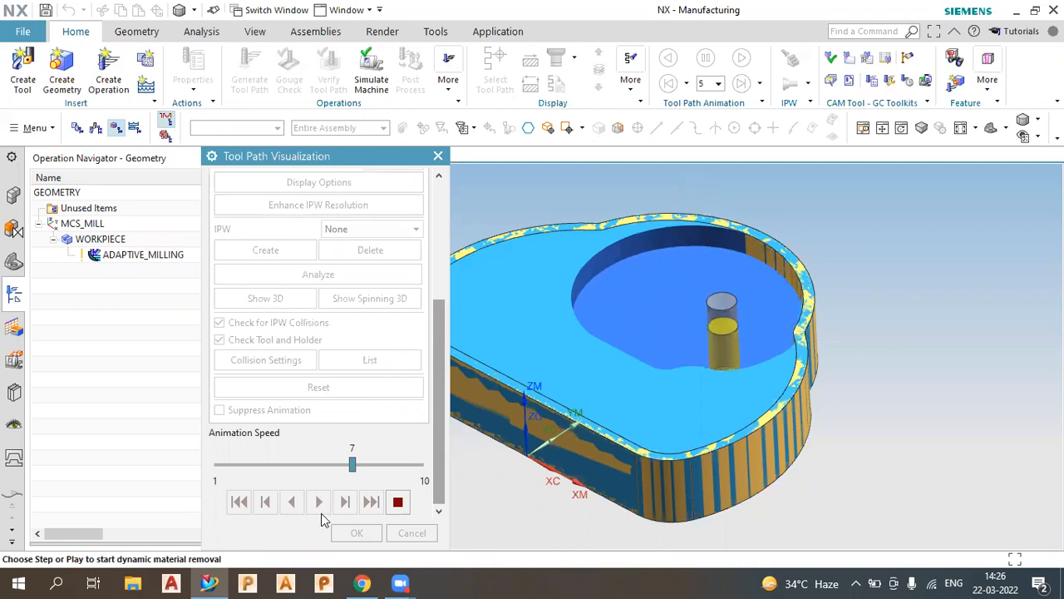
# Slow the running simulation to animation speed 2, raise it to 4, and examine the pocket being cut around the boss
pyautogui.click(250, 466)
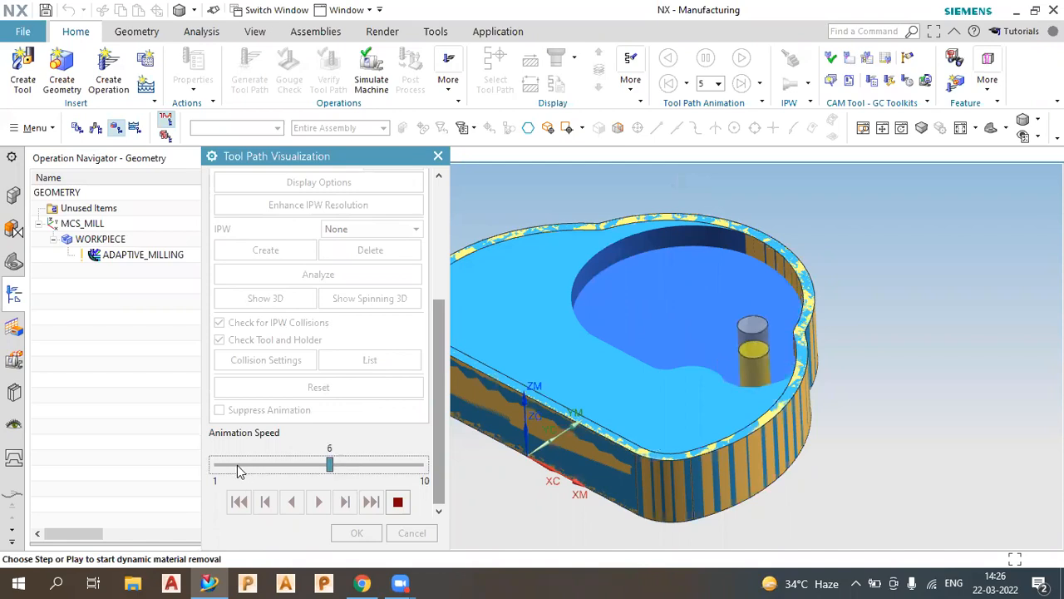
pyautogui.click(237, 465)
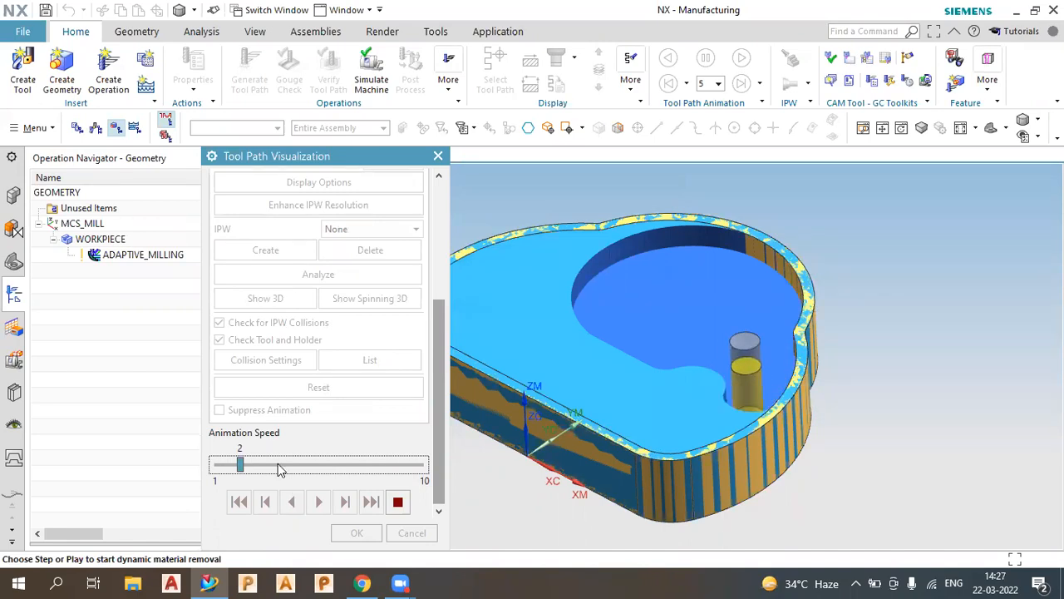
pyautogui.click(278, 464)
pyautogui.click(294, 466)
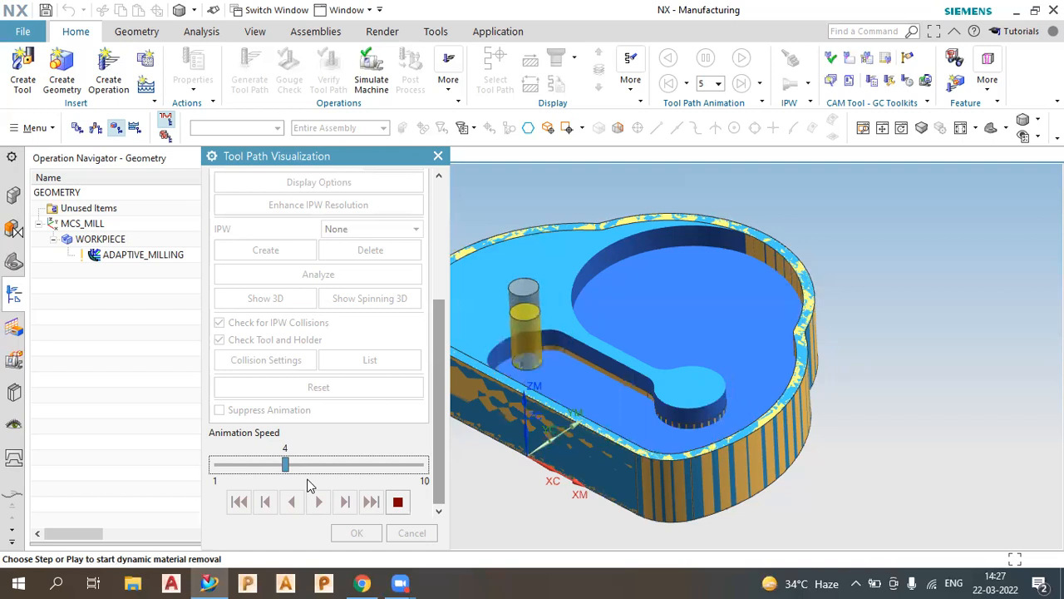
pyautogui.scroll(-2, 665, 380)
pyautogui.moveTo(587, 363); pyautogui.dragTo(641, 311, button='middle')
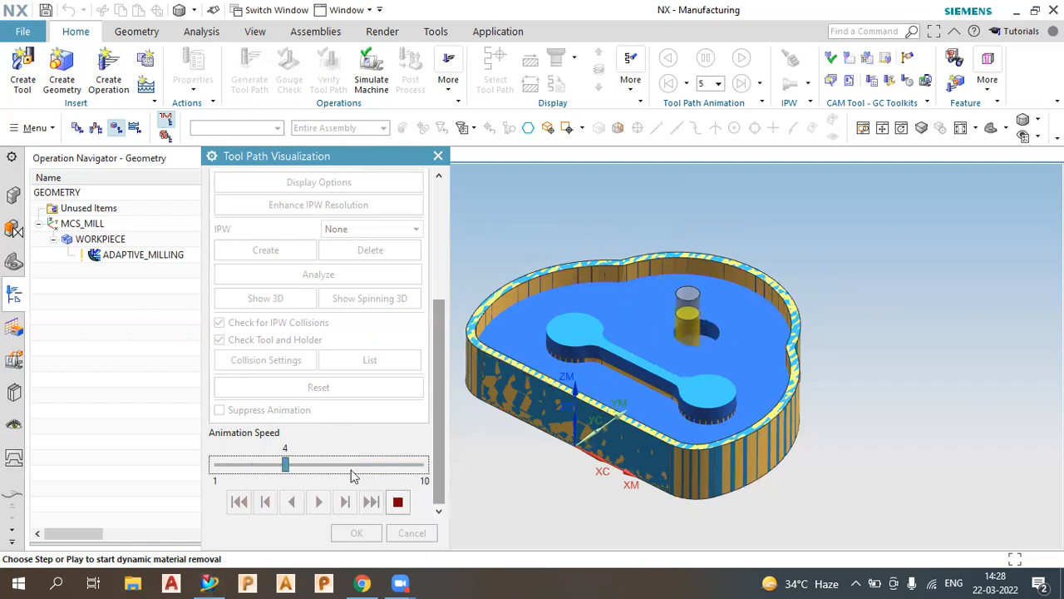
# Speed up the material removal simulation to animation speed 9, then stop the playback
pyautogui.click(357, 466)
pyautogui.click(394, 468)
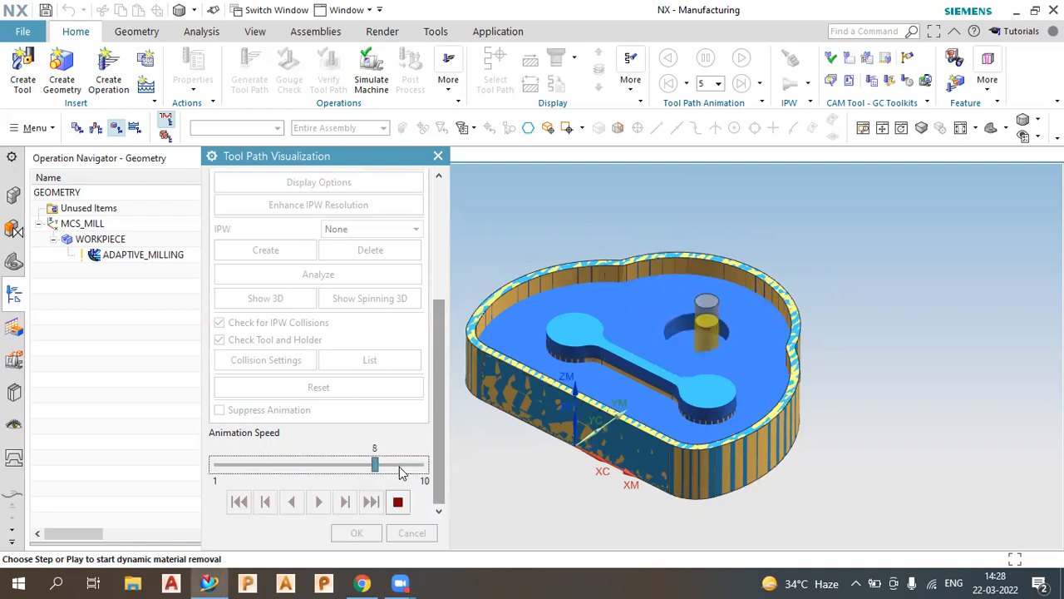
pyautogui.click(399, 466)
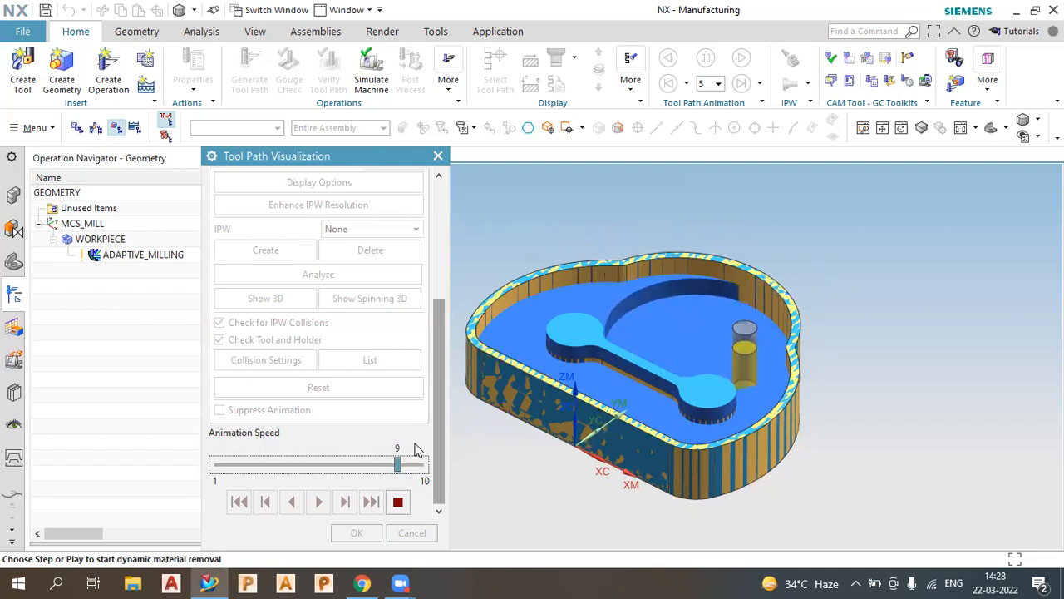
pyautogui.click(399, 501)
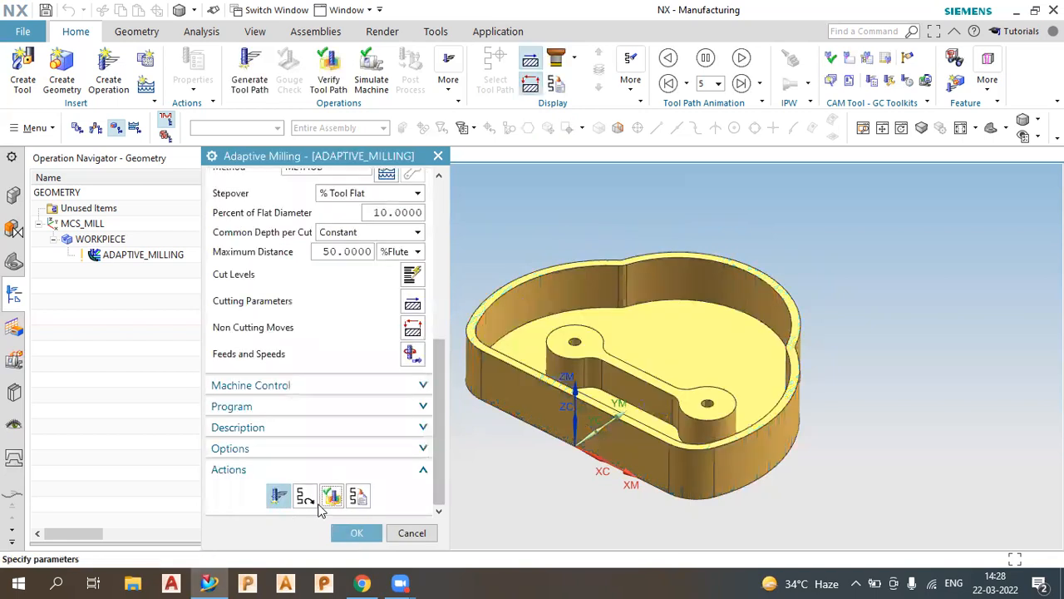
# Review the path settings and accept the Adaptive Milling operation
pyautogui.scroll(3, 353, 406)
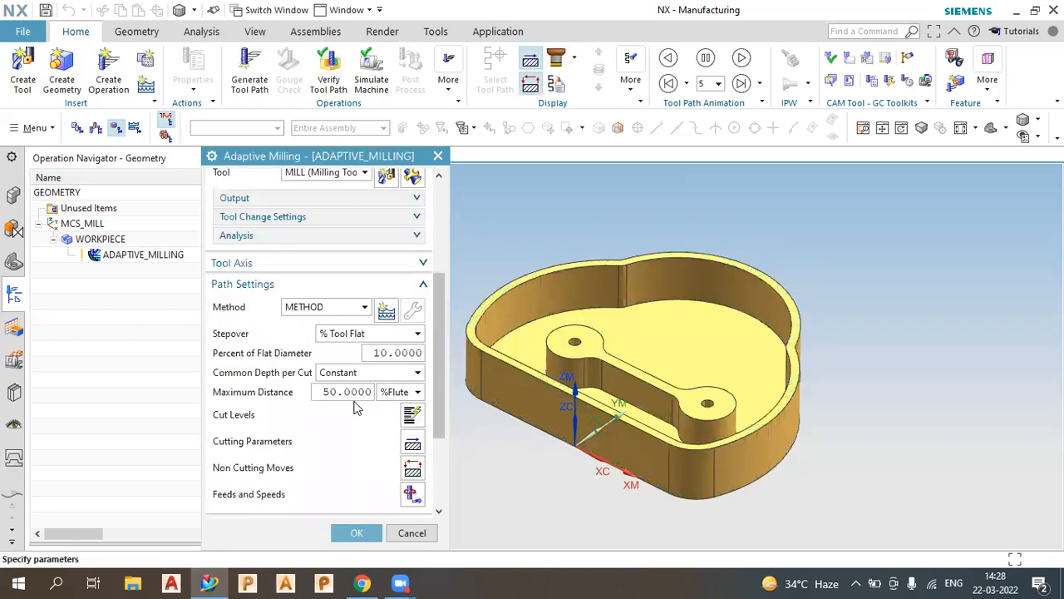
pyautogui.scroll(2, 356, 407)
pyautogui.scroll(-5, 356, 412)
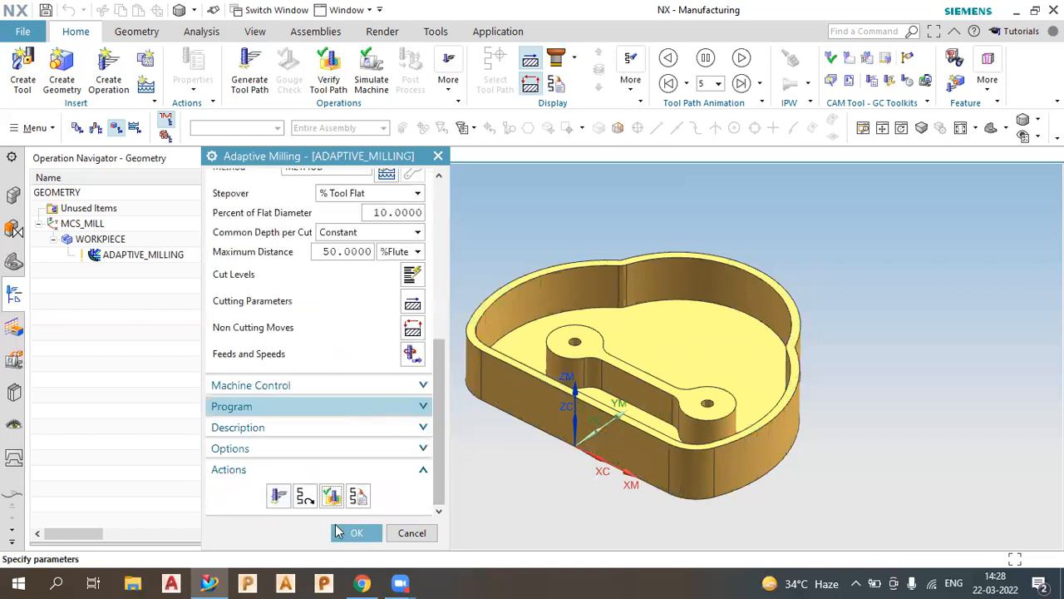
pyautogui.click(345, 532)
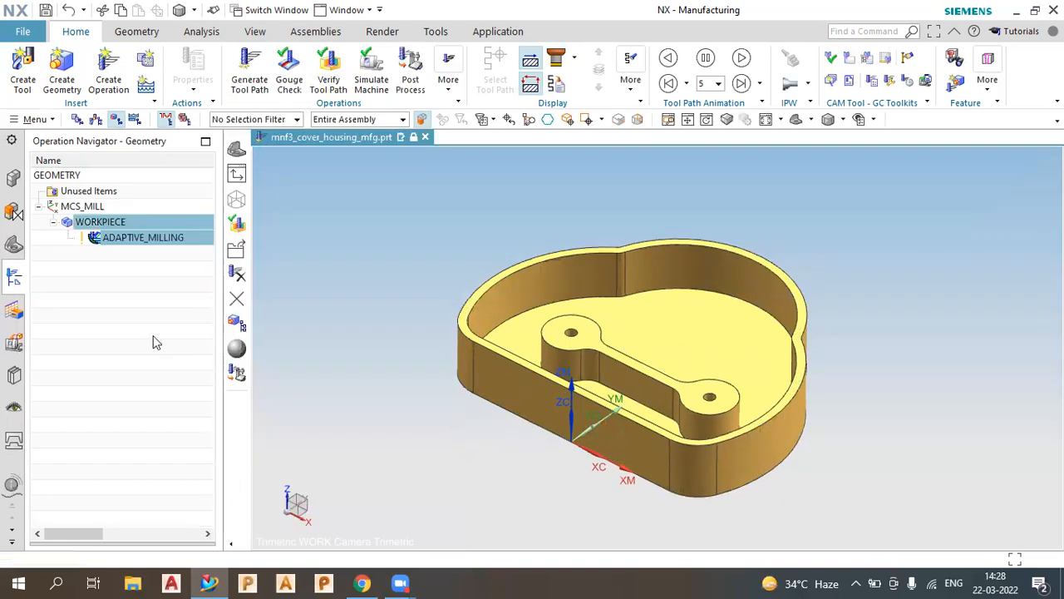
# Edit the ADAPTIVE_MILLING operation's cutting parameters and set its part side stock to 2 mm
pyautogui.doubleClick(142, 241)
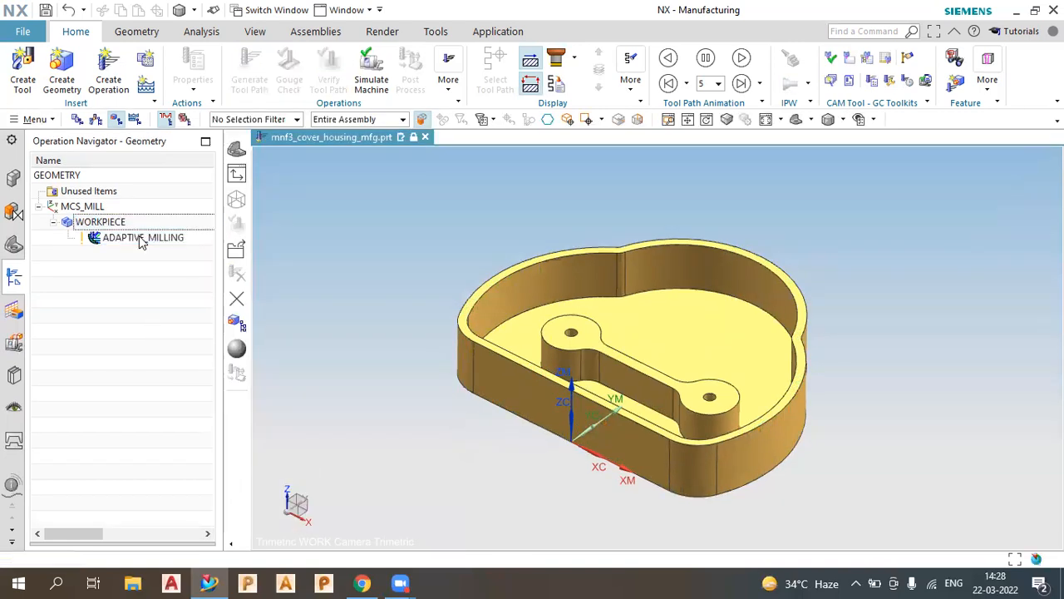
pyautogui.click(141, 240)
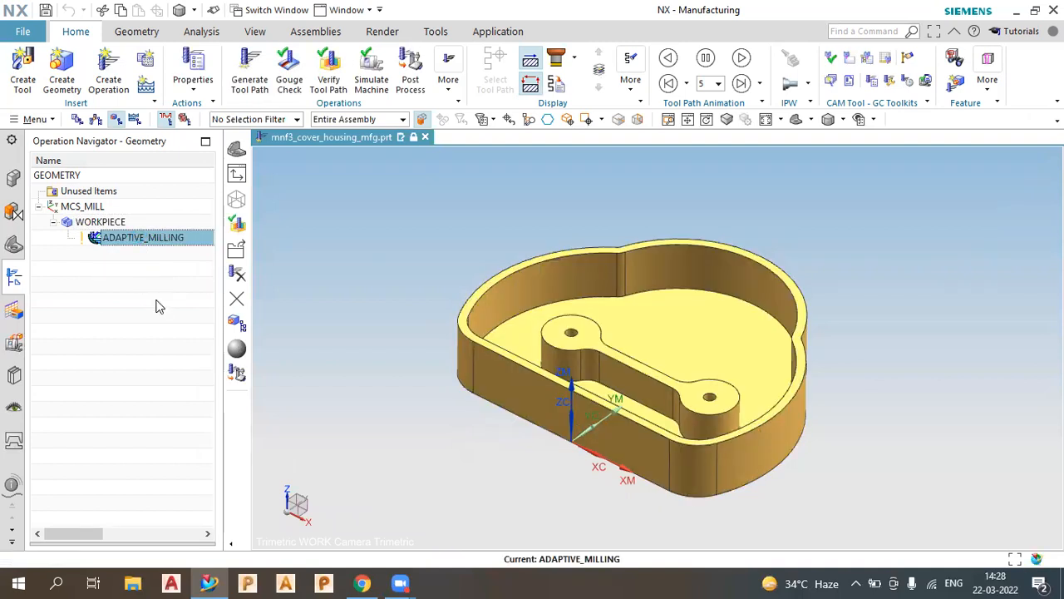
pyautogui.scroll(-1, 348, 371)
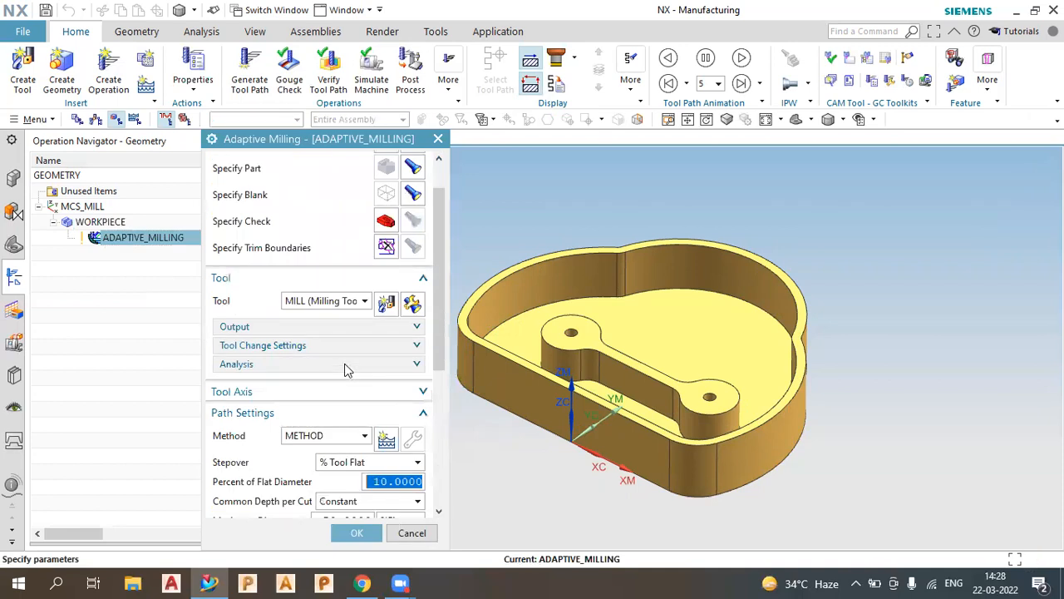
pyautogui.scroll(-3, 347, 371)
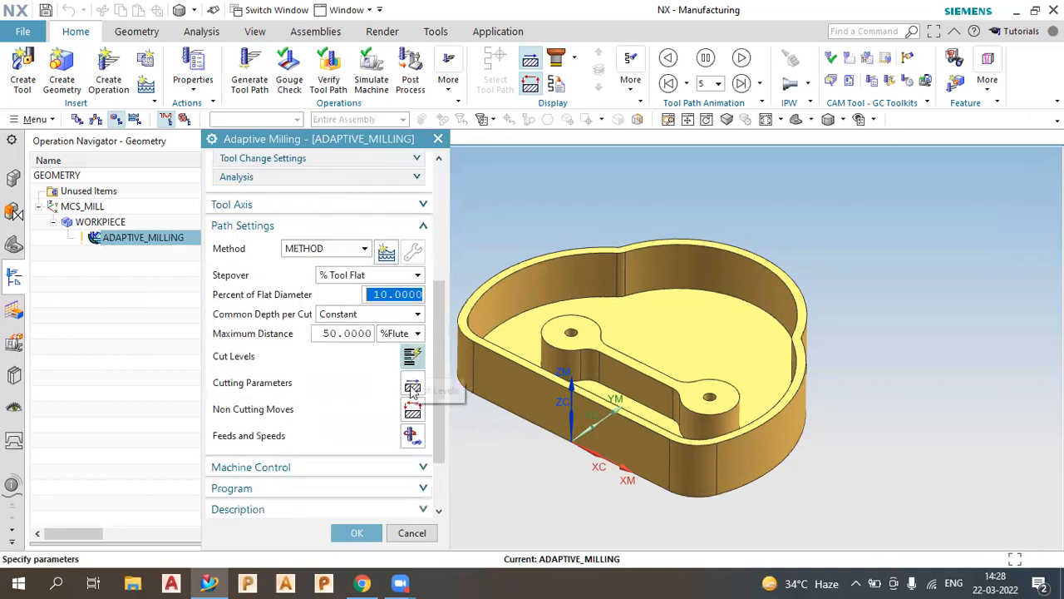
pyautogui.click(412, 388)
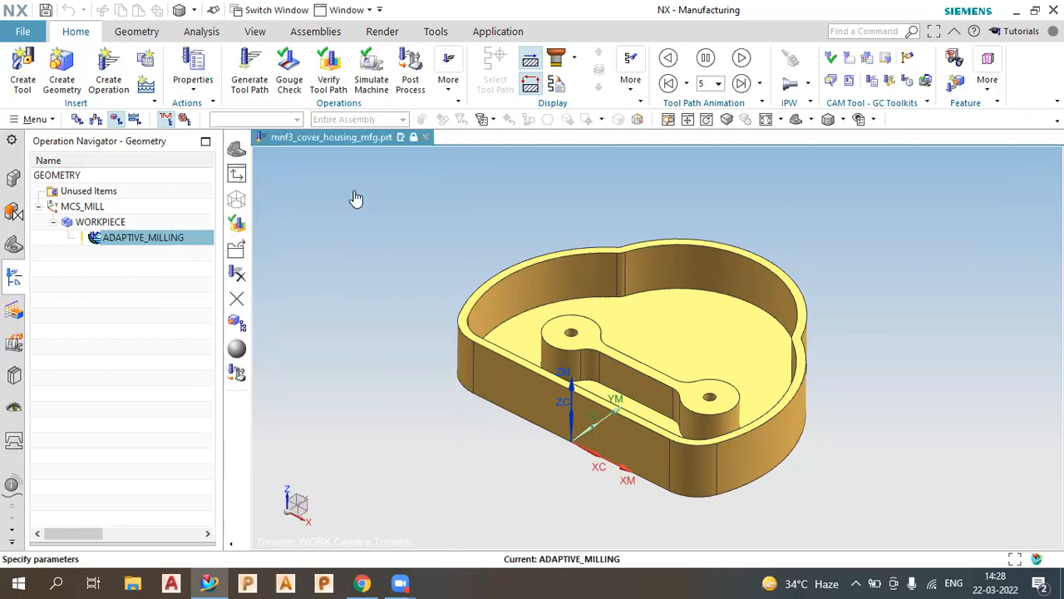
pyautogui.click(287, 171)
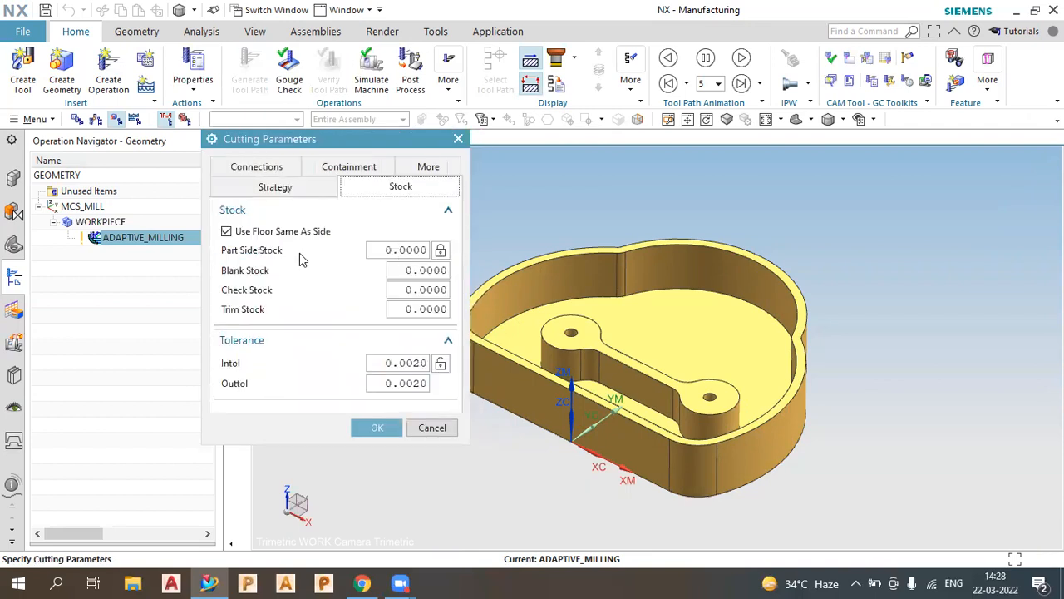
pyautogui.doubleClick(388, 251)
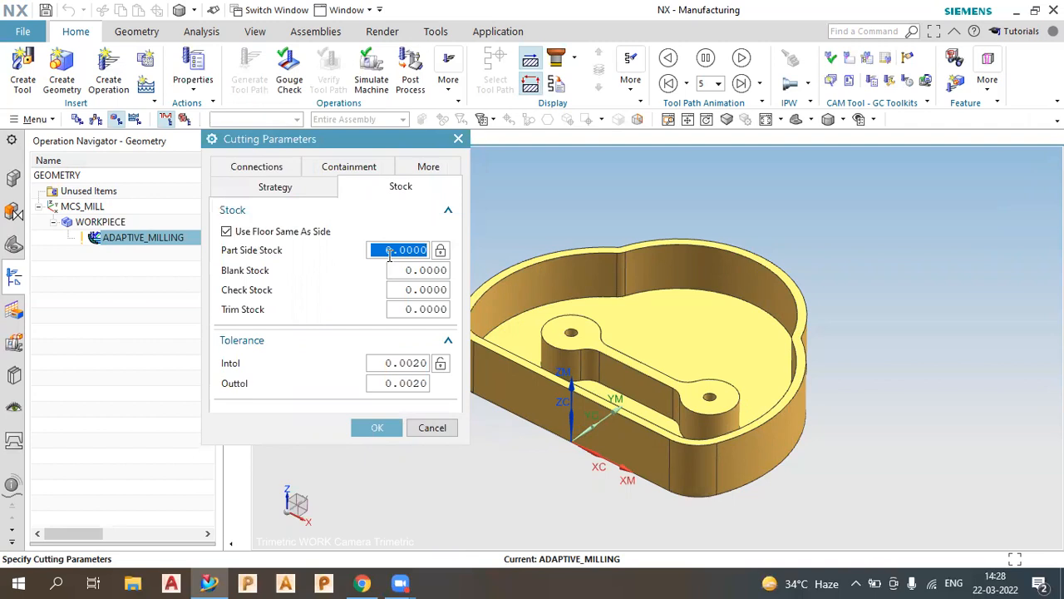
pyautogui.write('2mm')
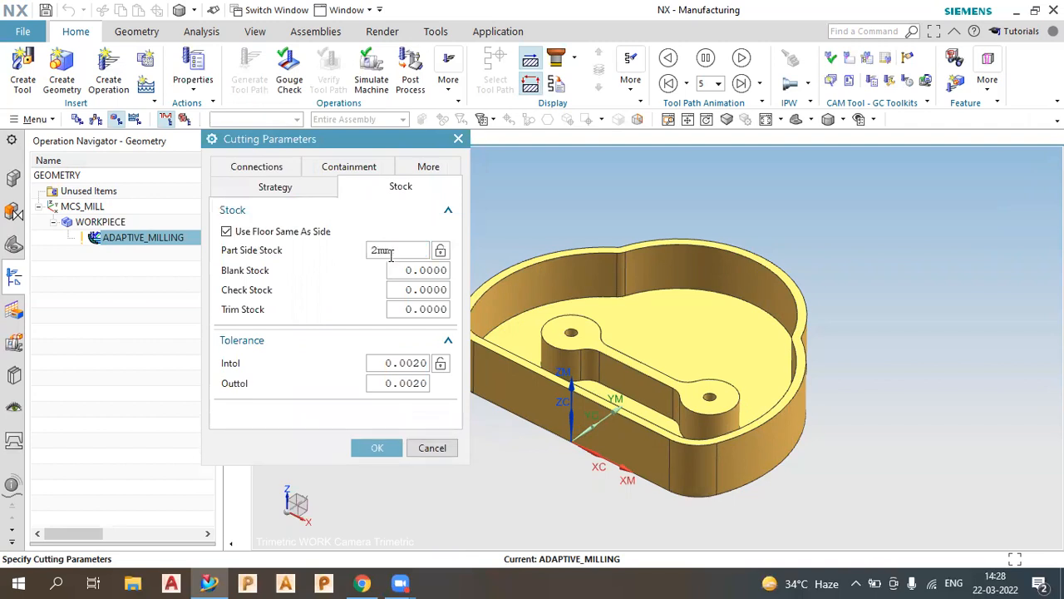
pyautogui.press('Return')
pyautogui.click(390, 452)
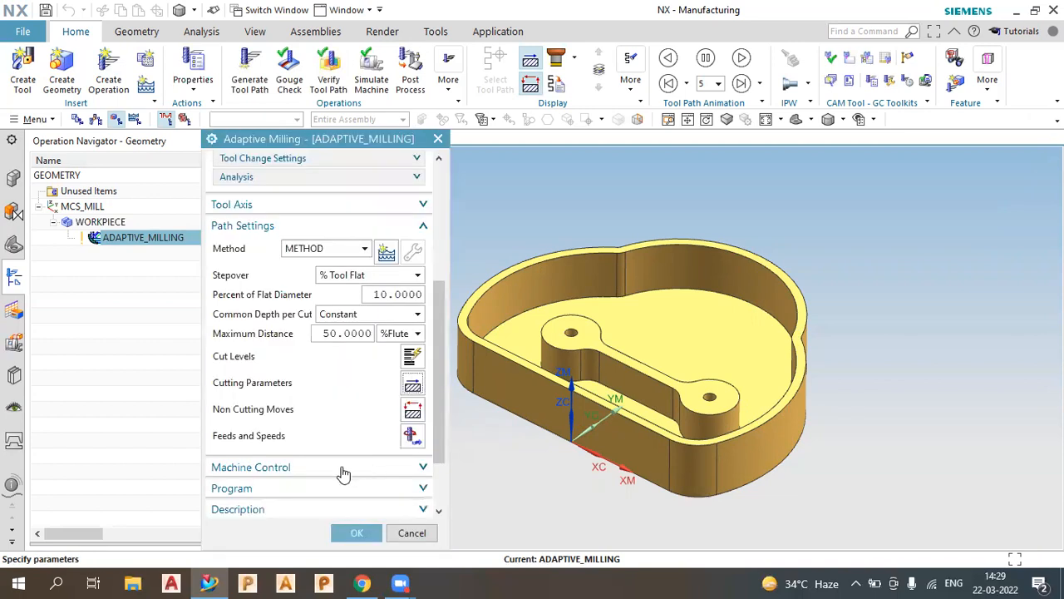
# Regenerate the adaptive milling tool path with the new side stock and accept the operation
pyautogui.scroll(-3, 342, 473)
pyautogui.click(278, 497)
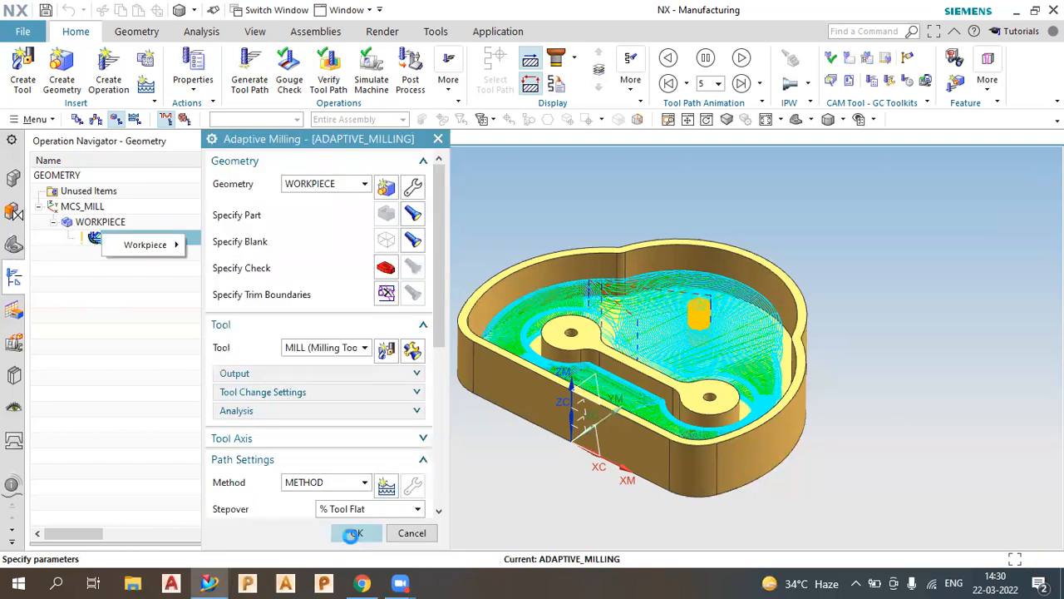
pyautogui.click(348, 532)
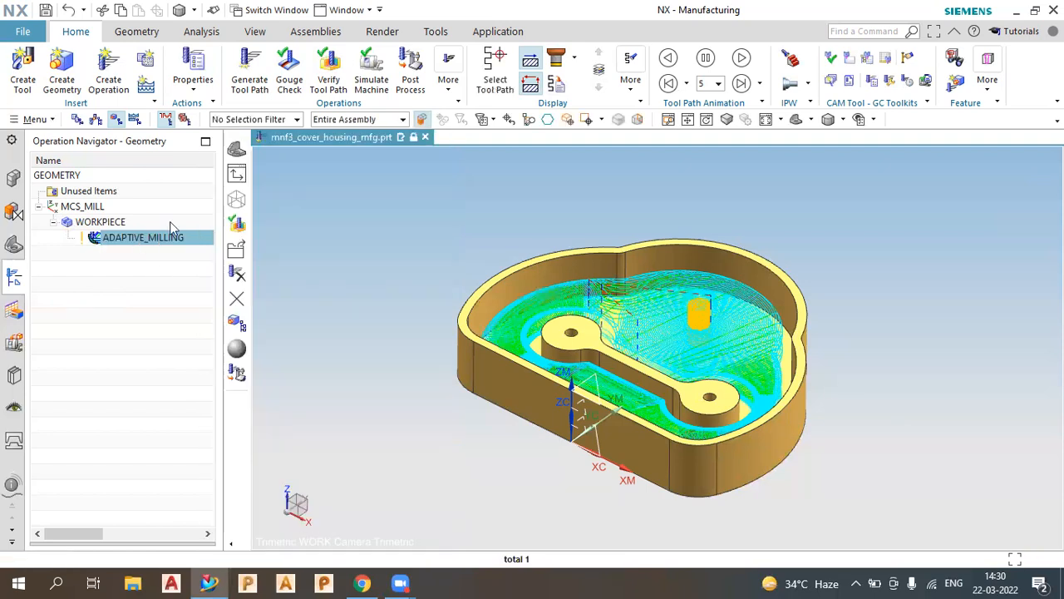
# Reopen the adaptive milling cutting parameters and set the In Process Workpiece containment to Use Level Based
pyautogui.rightClick(171, 233)
pyautogui.click(394, 309)
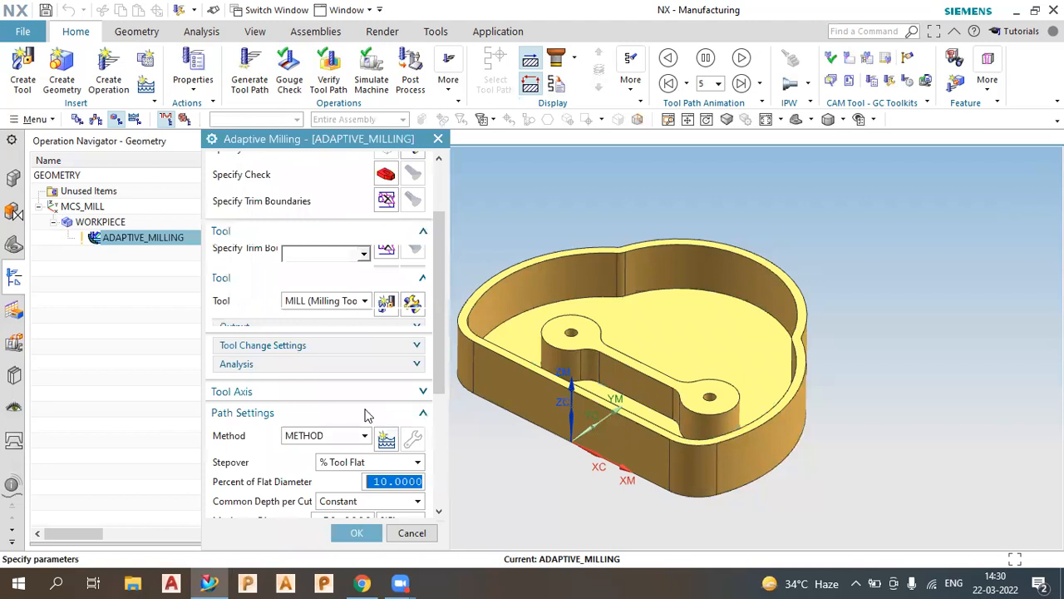
pyautogui.scroll(-3, 281, 438)
pyautogui.click(412, 431)
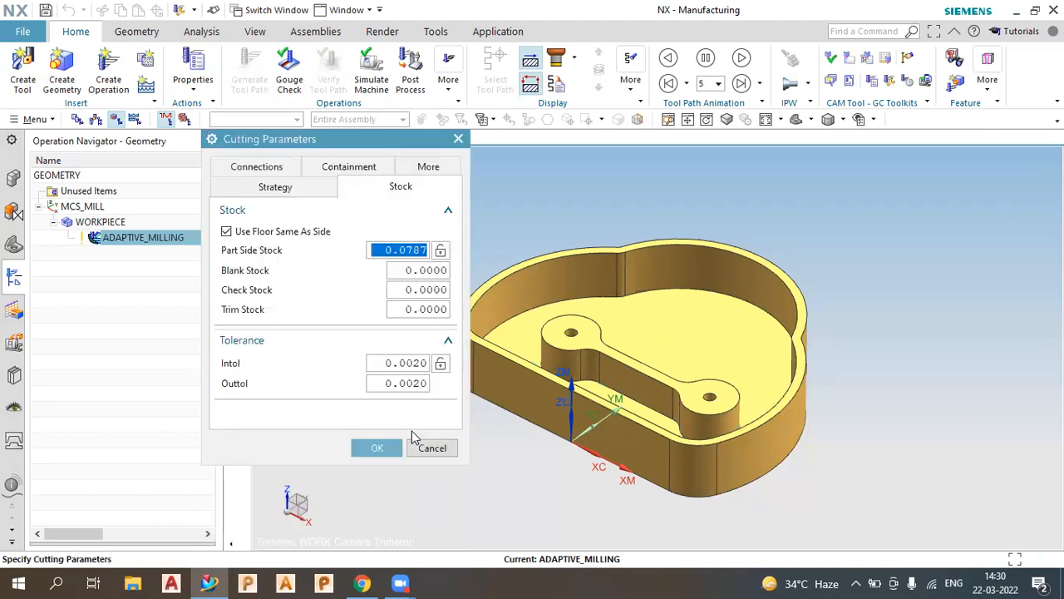
pyautogui.click(320, 170)
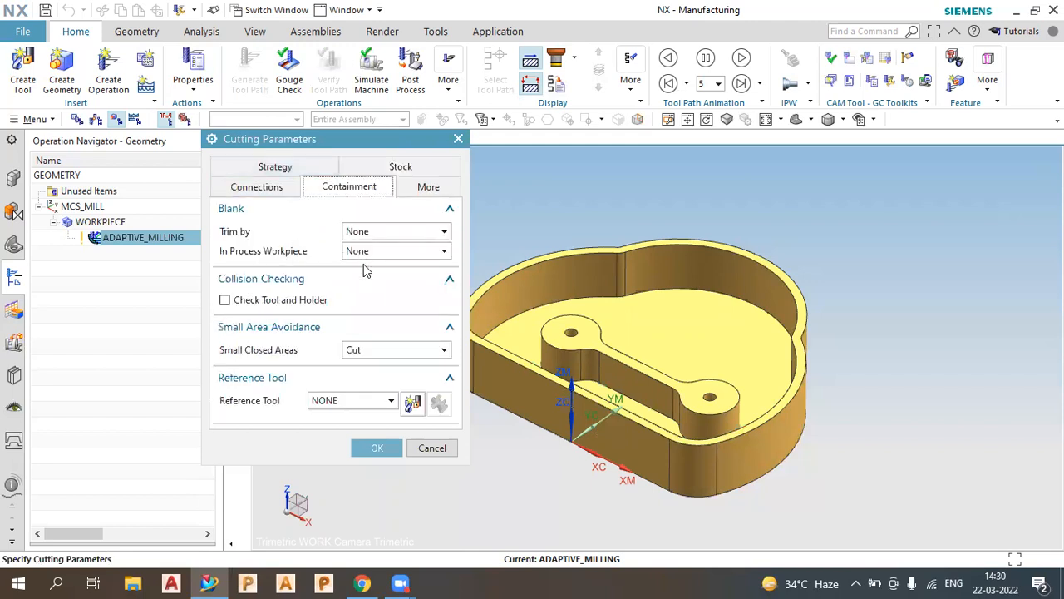
pyautogui.click(378, 250)
pyautogui.click(379, 295)
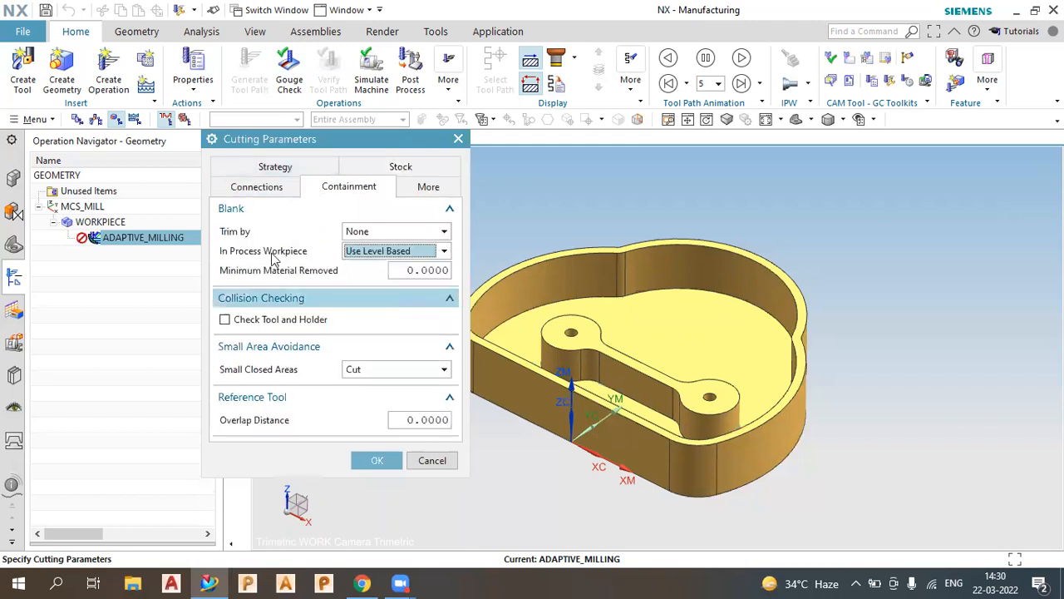
pyautogui.moveTo(398, 263)
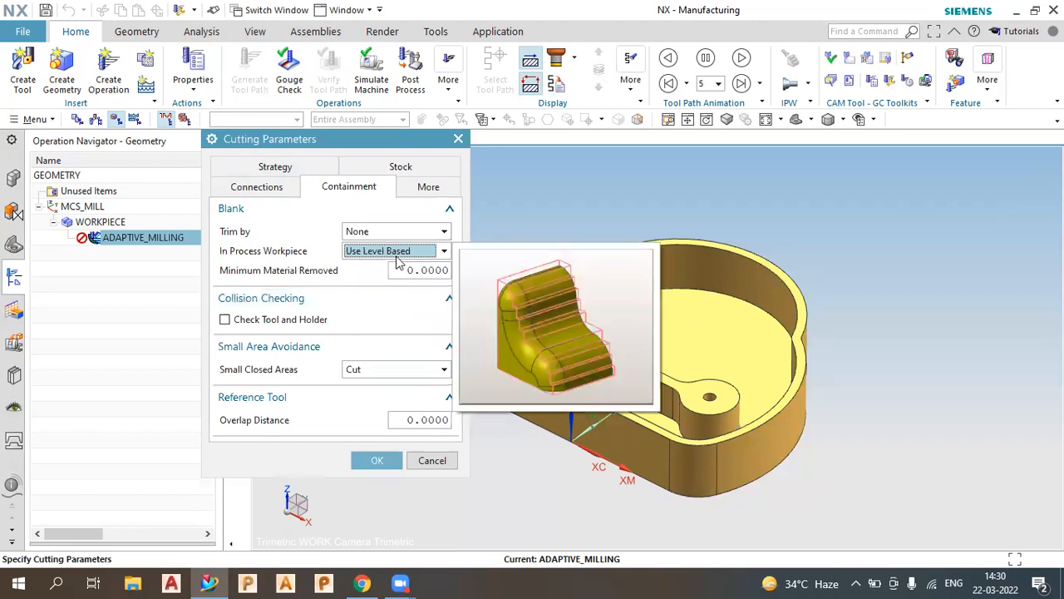
pyautogui.click(374, 464)
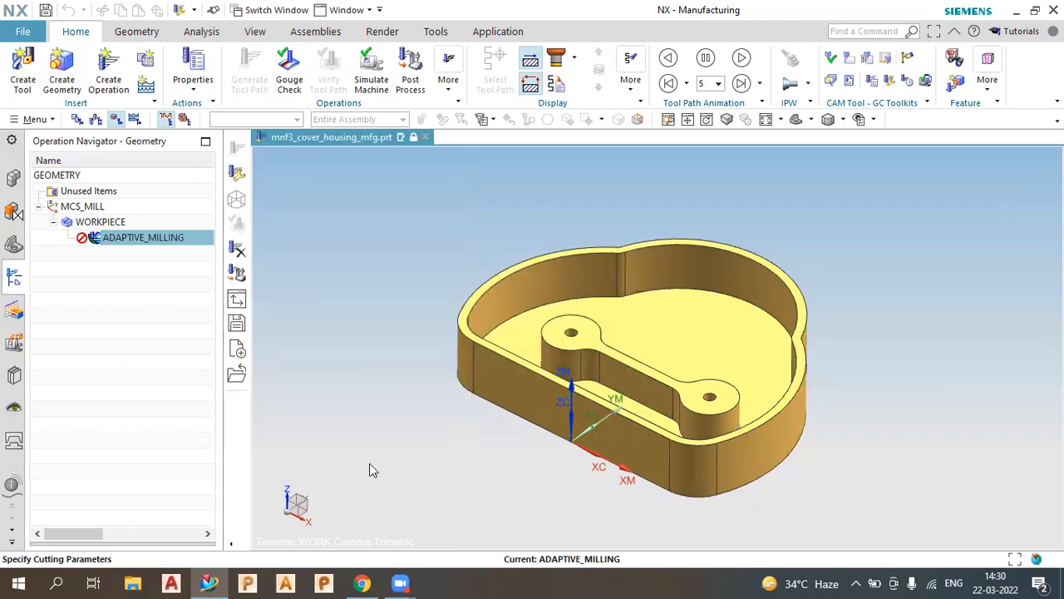
# Generate the adaptive milling tool path with the level-based workpiece and inspect the cutting passes in the housing pocket
pyautogui.scroll(-3, 308, 437)
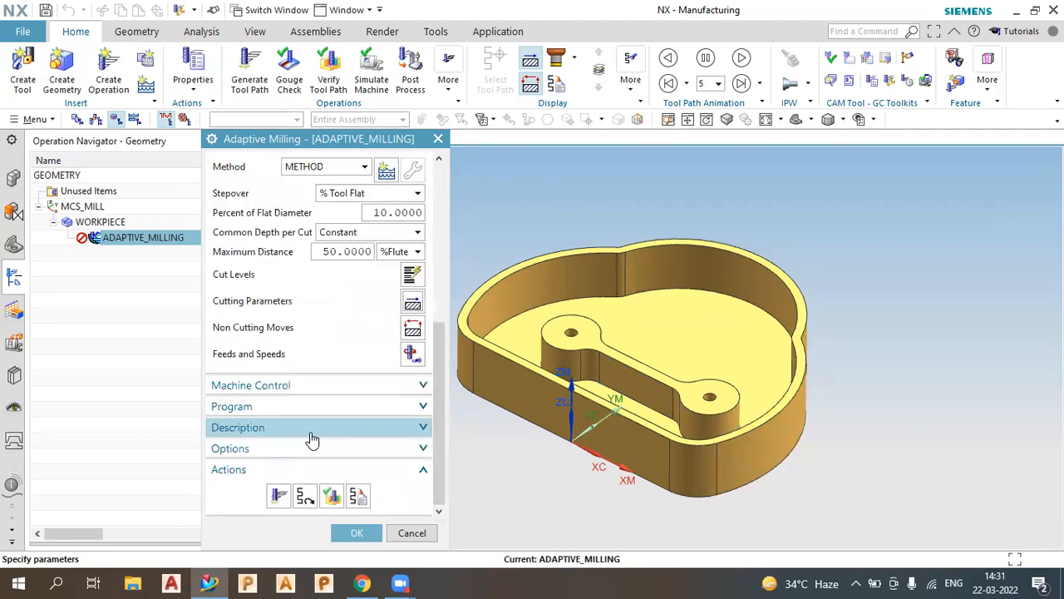
pyautogui.click(281, 496)
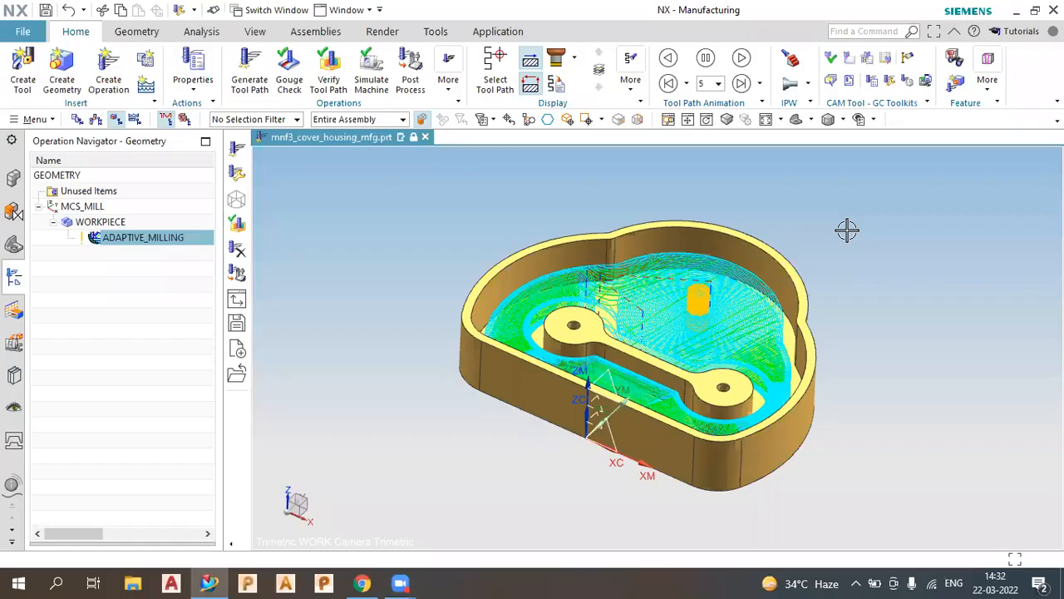
pyautogui.moveTo(853, 271)
pyautogui.mouseDown(button='middle')
pyautogui.moveTo(850, 249)
pyautogui.moveTo(860, 290)
pyautogui.mouseUp(button='middle')
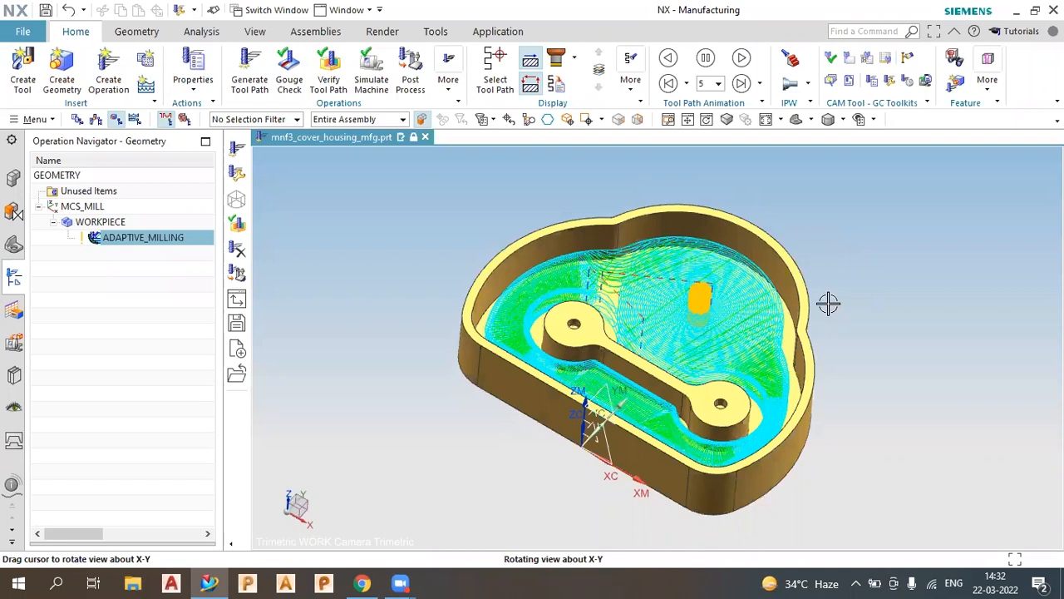
pyautogui.scroll(1, 828, 303)
pyautogui.scroll(-1, 619, 309)
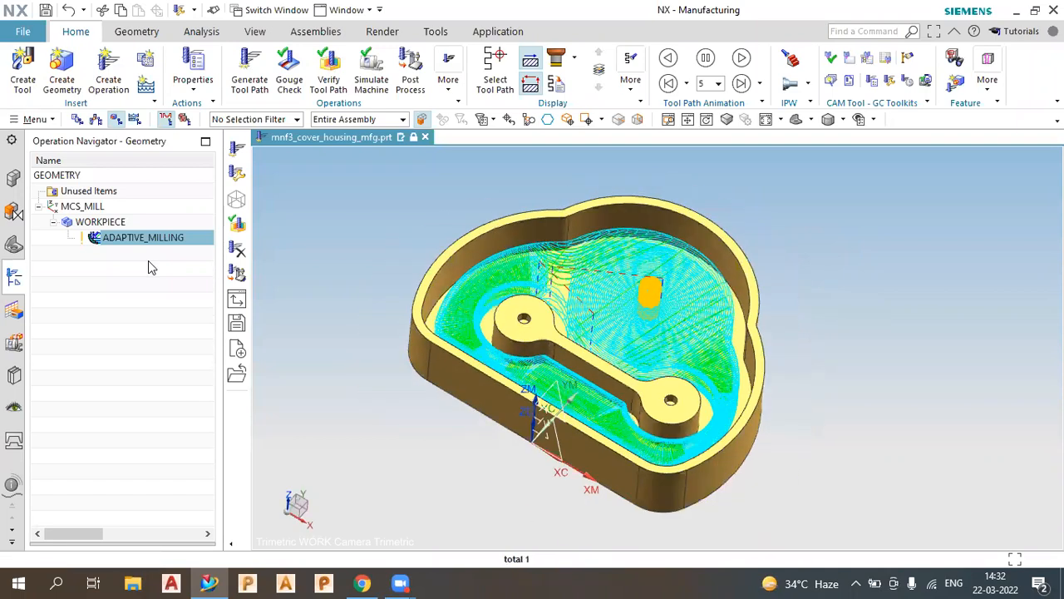
# Insert a mill_contour Rest Milling operation under WORKPIECE
pyautogui.rightClick(99, 223)
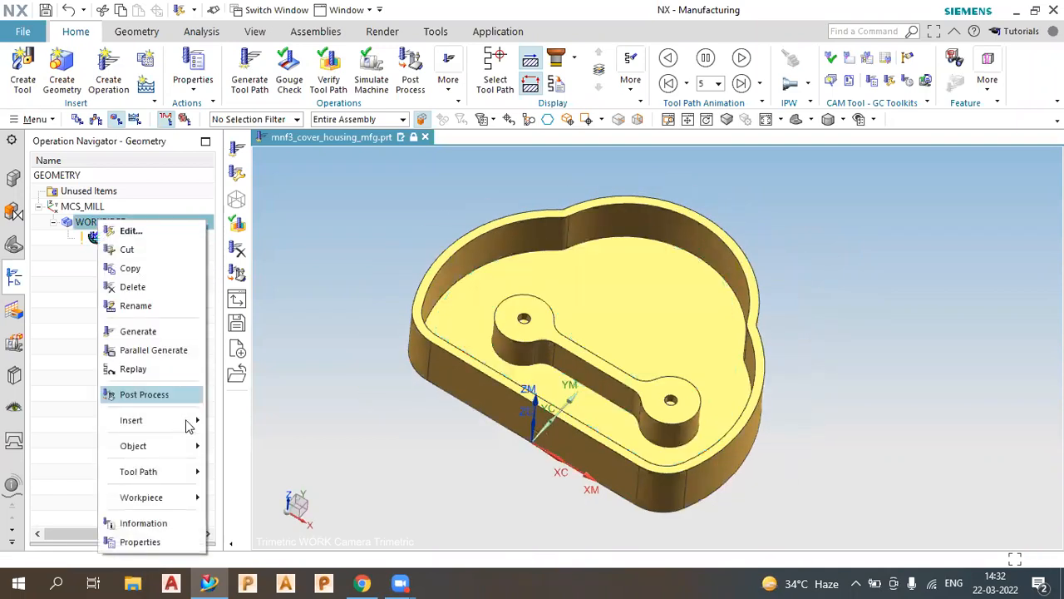
pyautogui.click(249, 420)
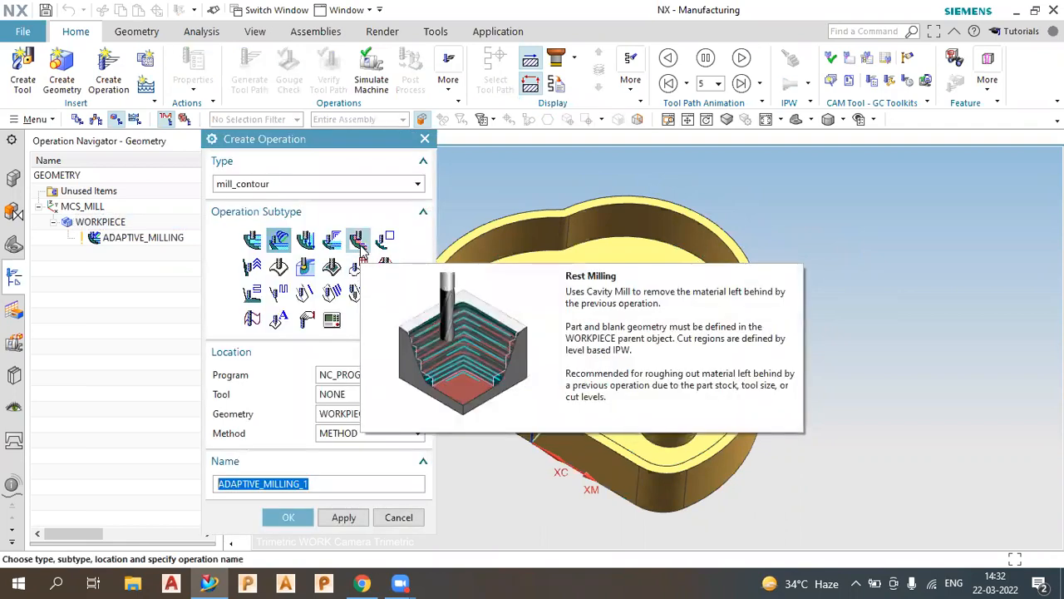
pyautogui.click(360, 243)
pyautogui.click(288, 517)
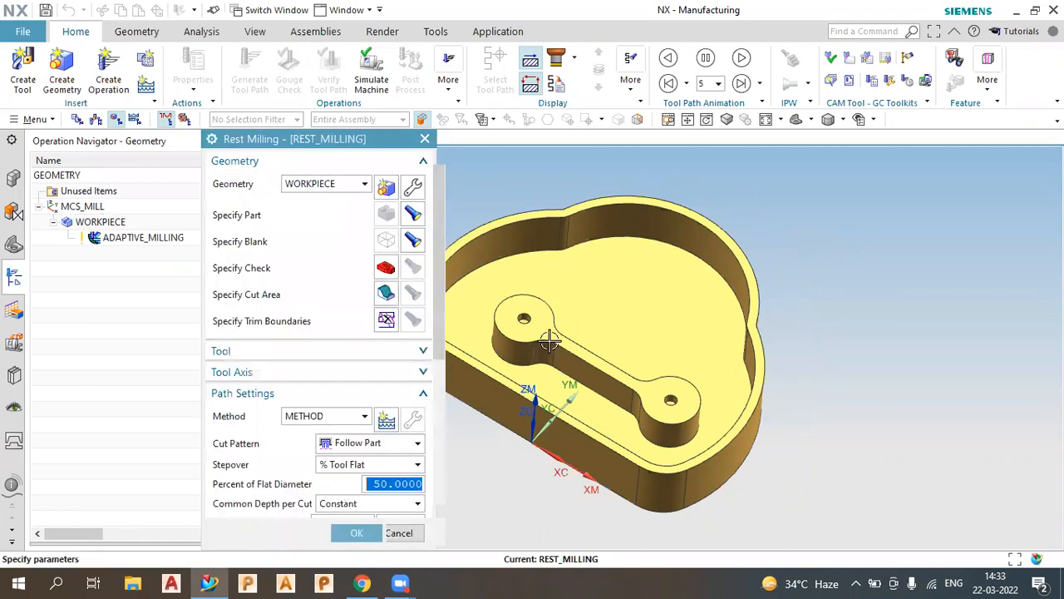
# Create a new milling tool for the rest milling operation with a 6 mm diameter
pyautogui.scroll(-2, 549, 340)
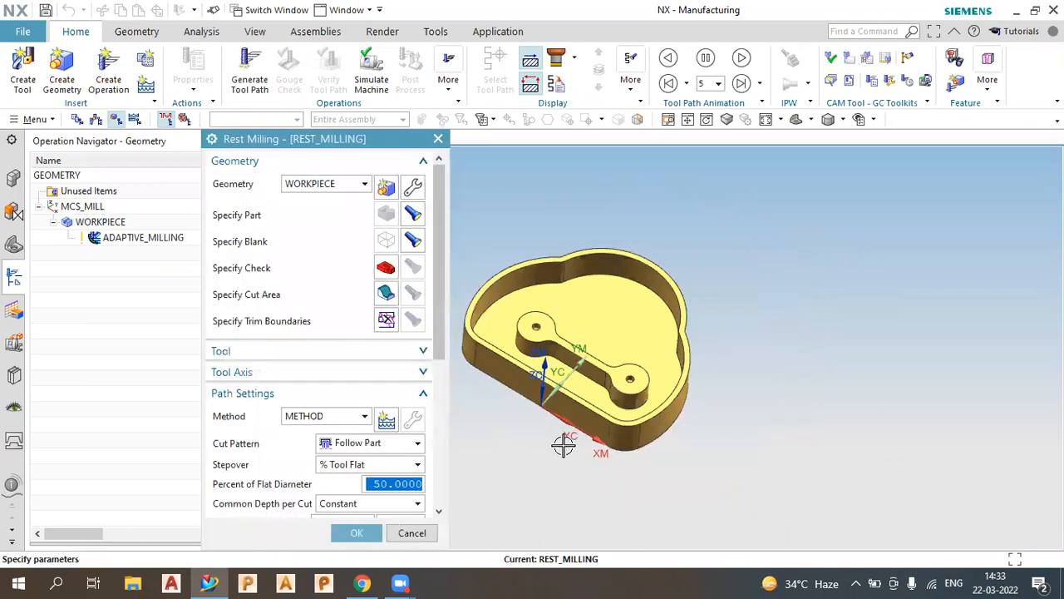
pyautogui.click(399, 352)
pyautogui.click(386, 377)
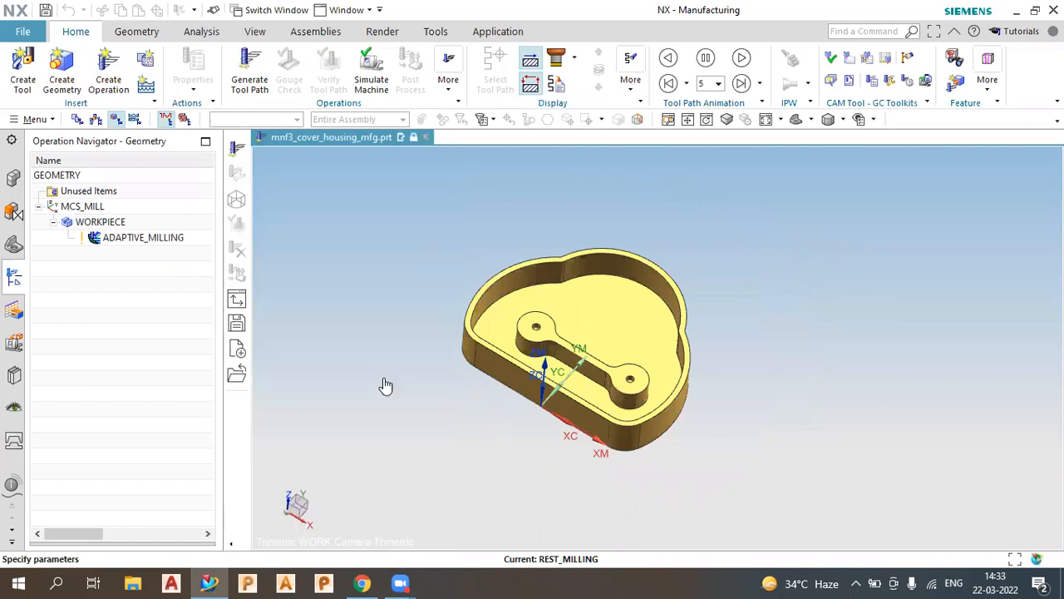
pyautogui.click(252, 297)
pyautogui.click(337, 436)
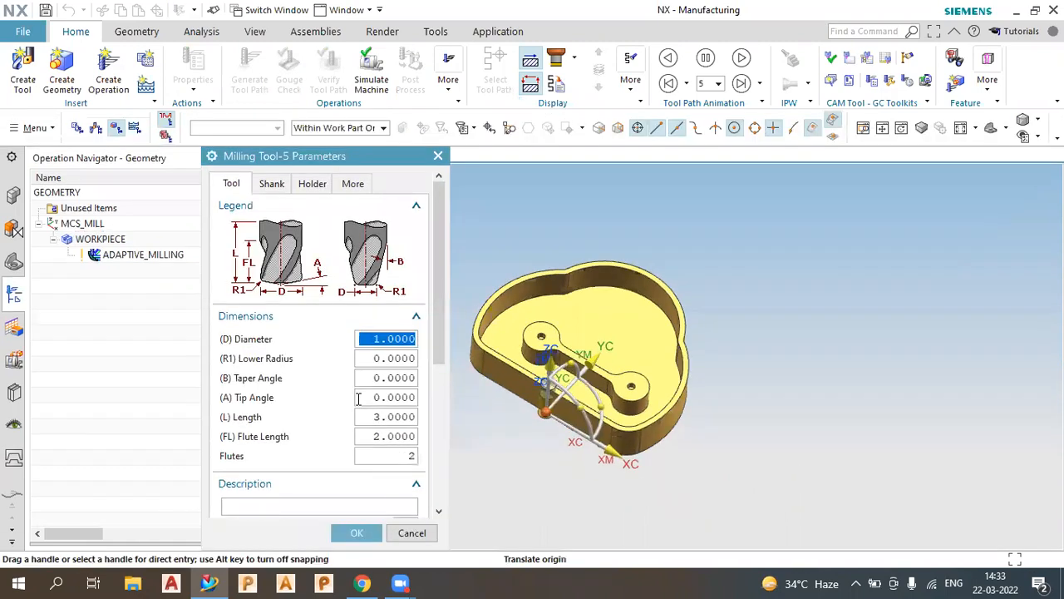
pyautogui.write('6m')
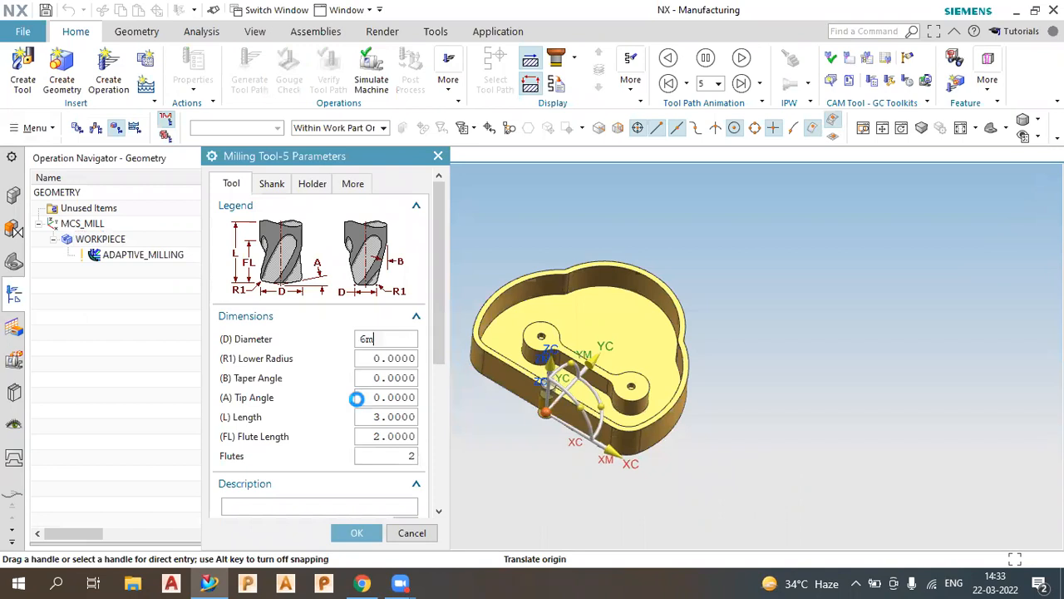
pyautogui.write('m')
pyautogui.press('Return')
# Set the new milling tool's flute length to 1 and accept the tool
pyautogui.click(384, 395)
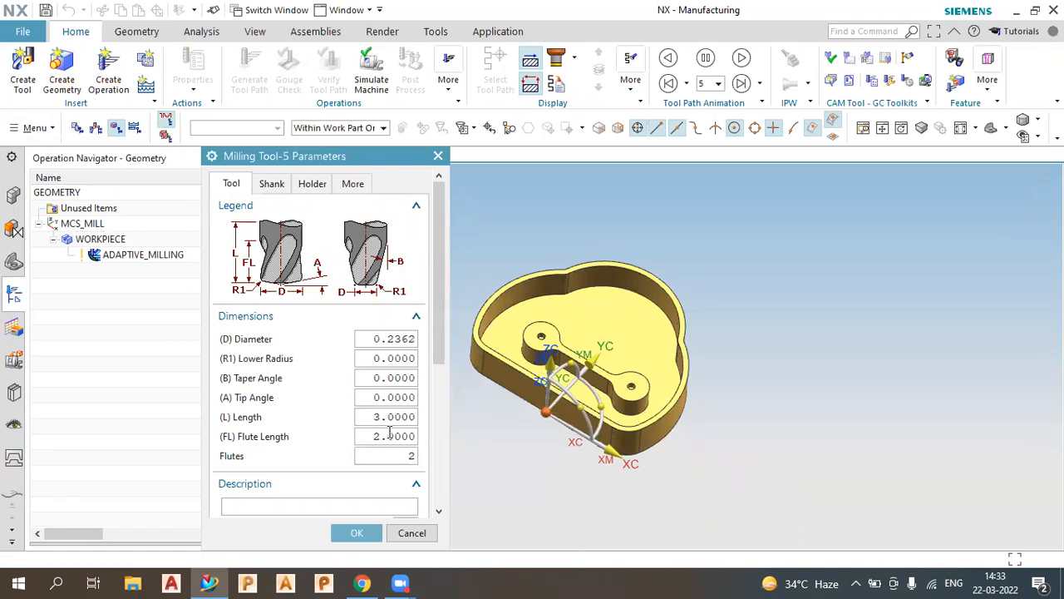
pyautogui.doubleClick(389, 436)
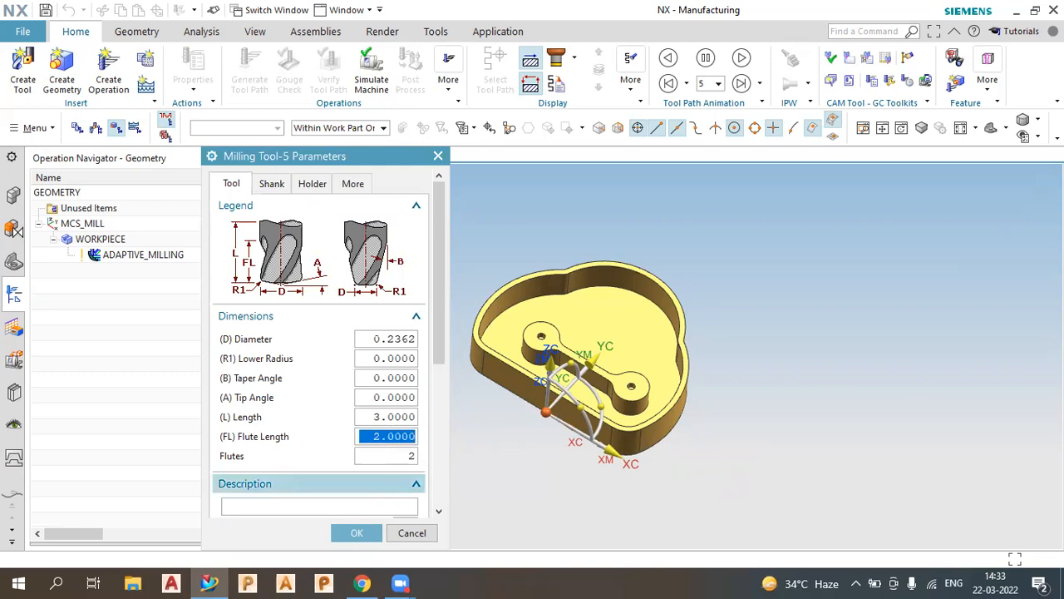
pyautogui.write('1')
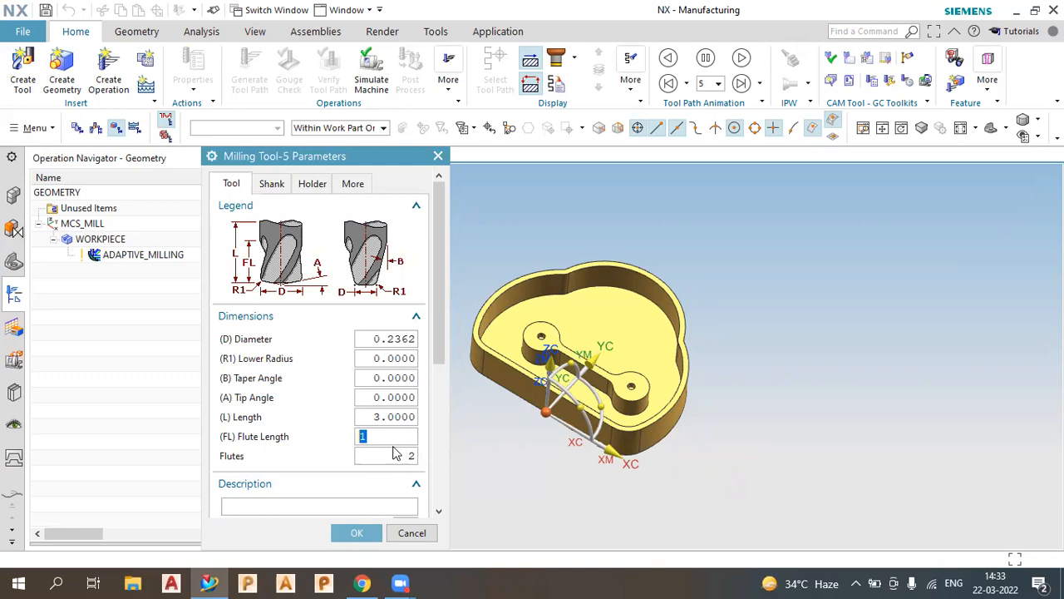
pyautogui.click(344, 498)
pyautogui.scroll(-5, 344, 503)
pyautogui.click(354, 535)
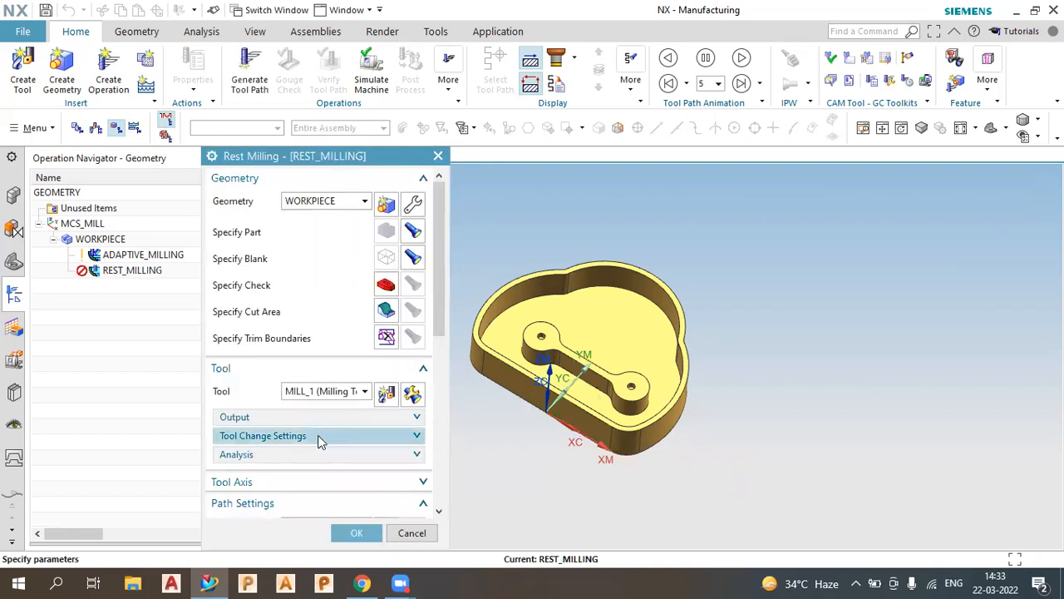
# Set the rest milling operation's maximum distance per cut to 2 mm
pyautogui.scroll(-5, 320, 442)
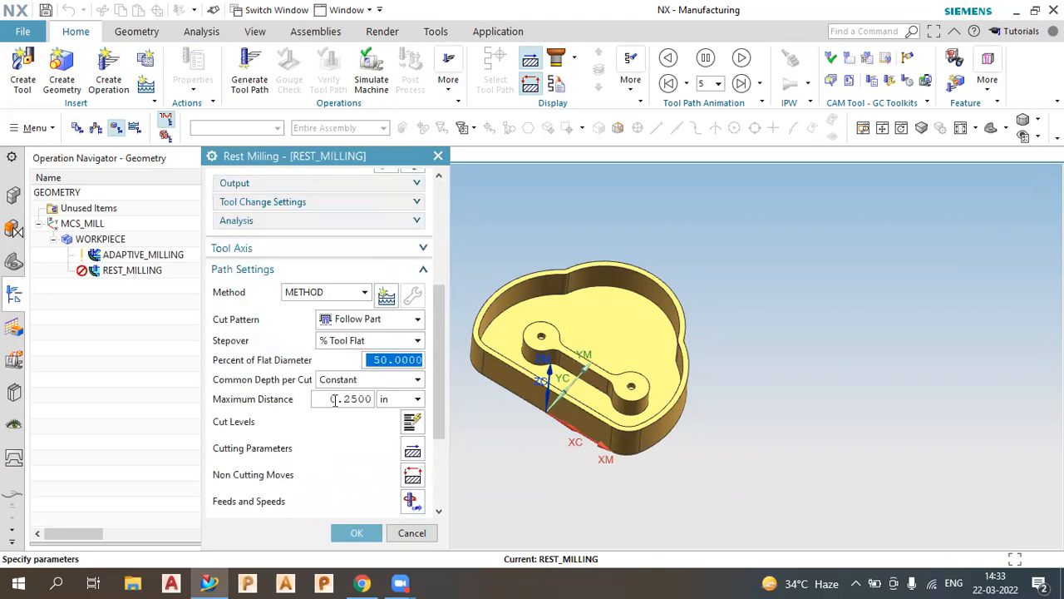
pyautogui.doubleClick(334, 400)
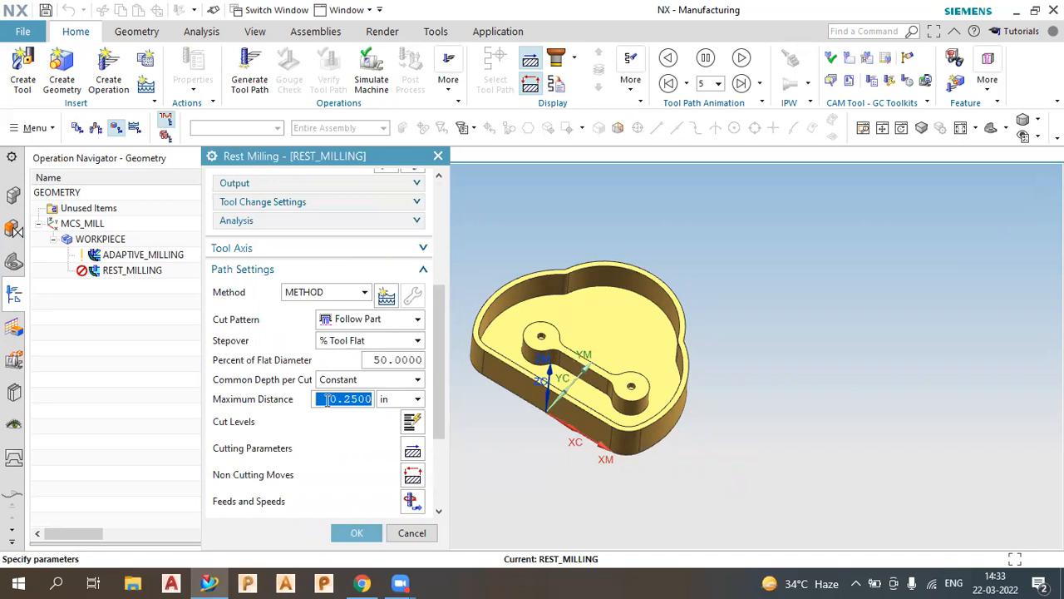
pyautogui.write('2mm')
pyautogui.press('Return')
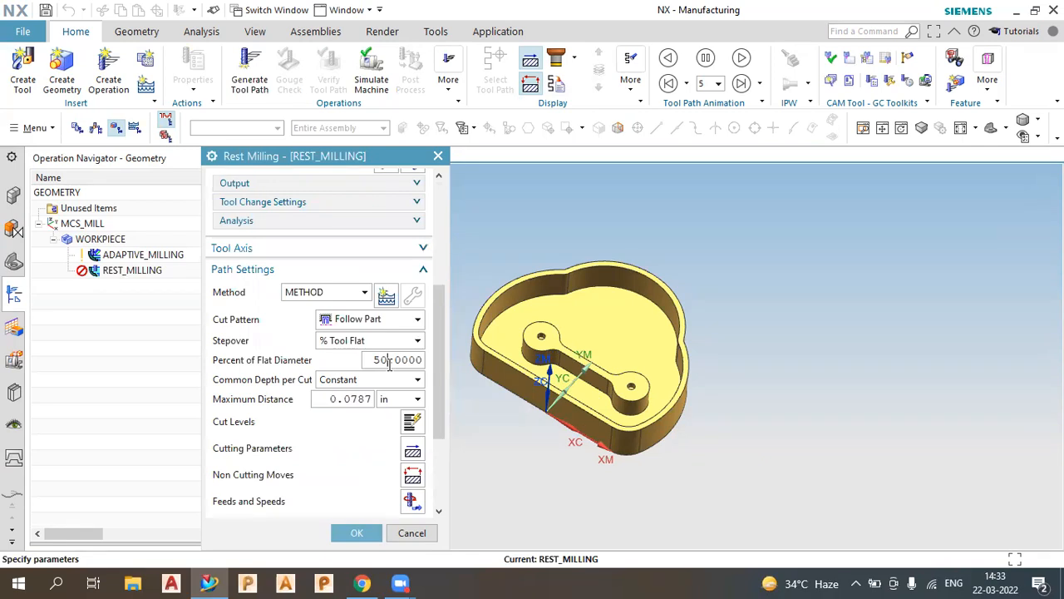
# Set the rest milling stepover to 30 percent of the flat diameter and generate the tool path
pyautogui.doubleClick(389, 363)
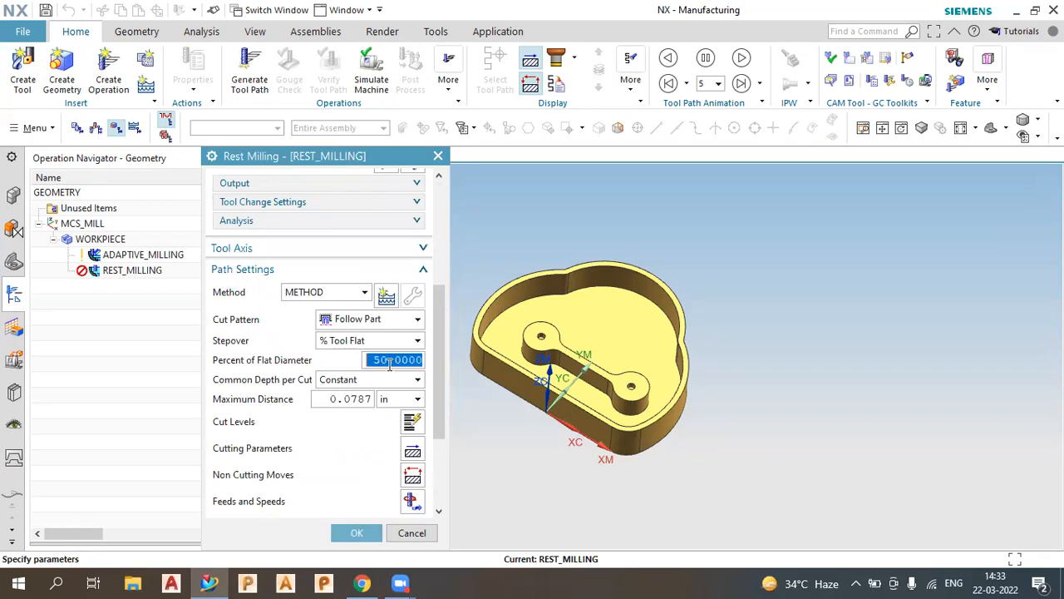
pyautogui.write('30')
pyautogui.press('Return')
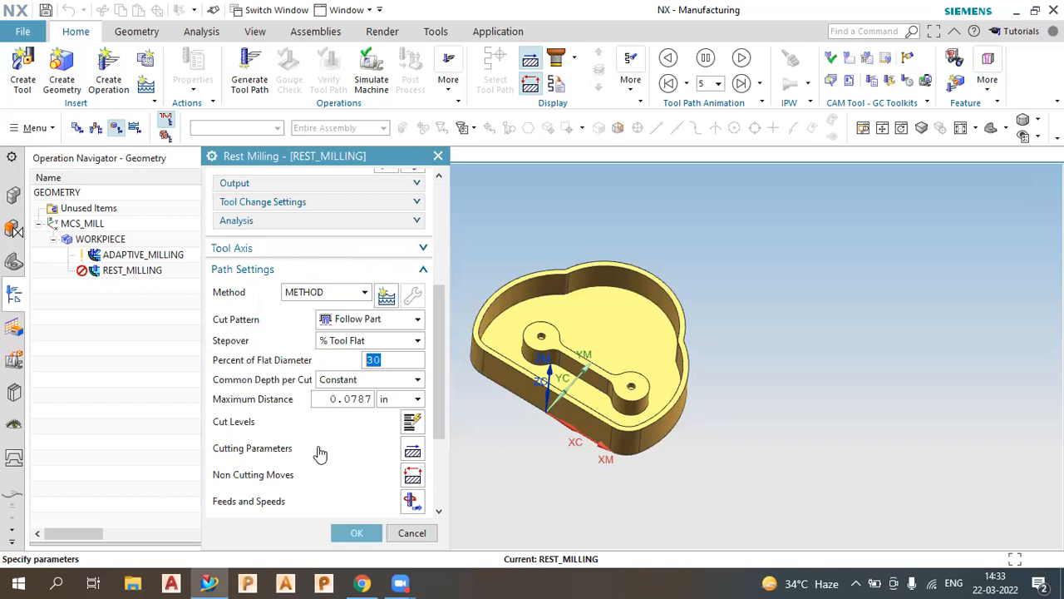
pyautogui.scroll(-3, 318, 470)
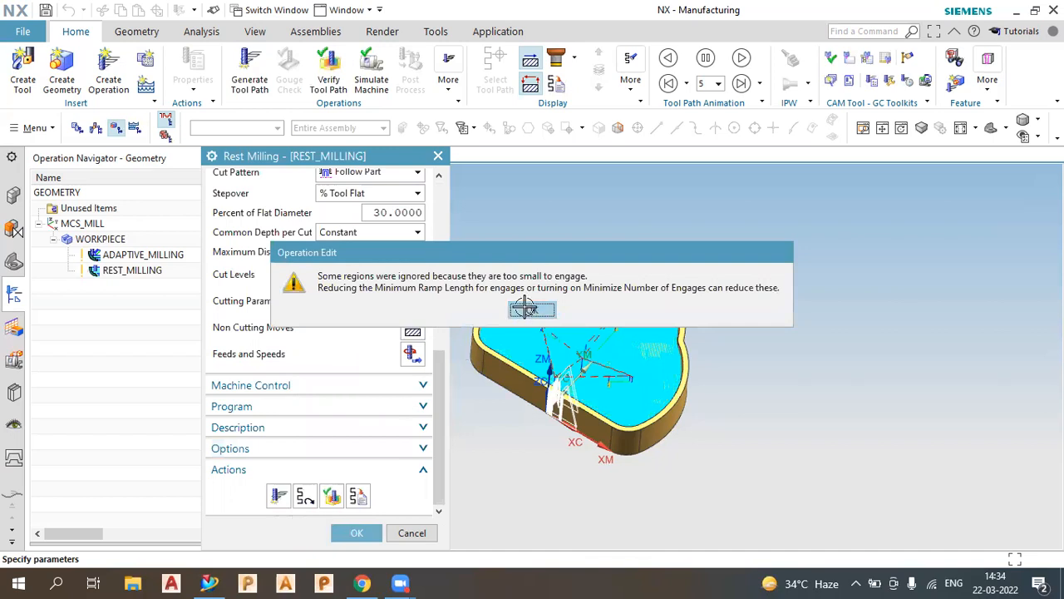
pyautogui.click(529, 310)
# Inspect the generated rest milling tool path around the pocket walls and bosses, and accept the operation
pyautogui.scroll(3, 549, 304)
pyautogui.moveTo(530, 277); pyautogui.dragTo(477, 282, button='middle')
pyautogui.moveTo(551, 283); pyautogui.dragTo(708, 304, button='middle')
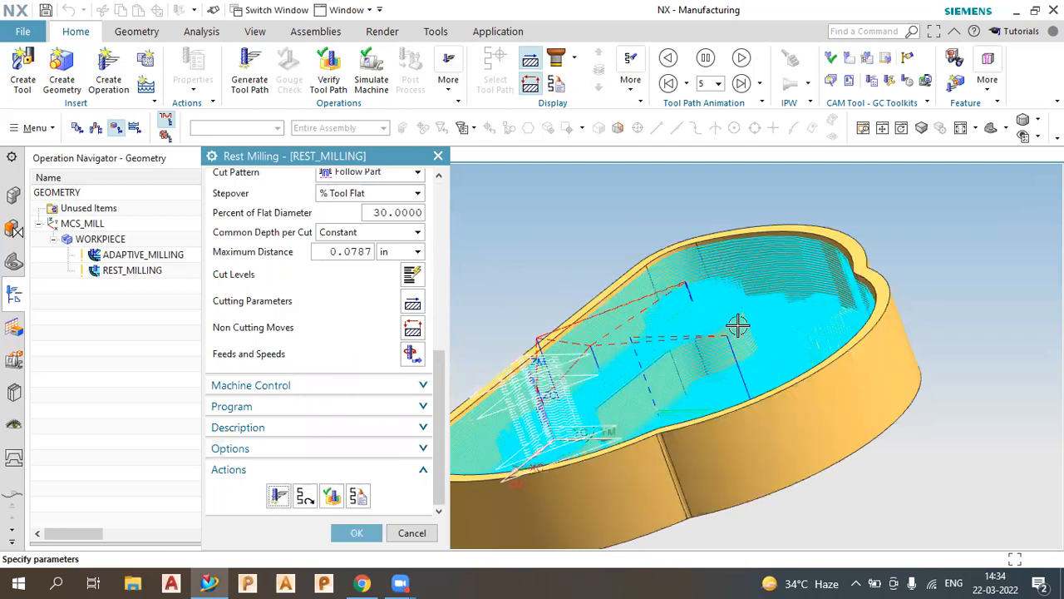
pyautogui.scroll(3, 738, 327)
pyautogui.moveTo(758, 326)
pyautogui.mouseDown(button='middle')
pyautogui.moveTo(727, 311)
pyautogui.moveTo(749, 328)
pyautogui.mouseUp(button='middle')
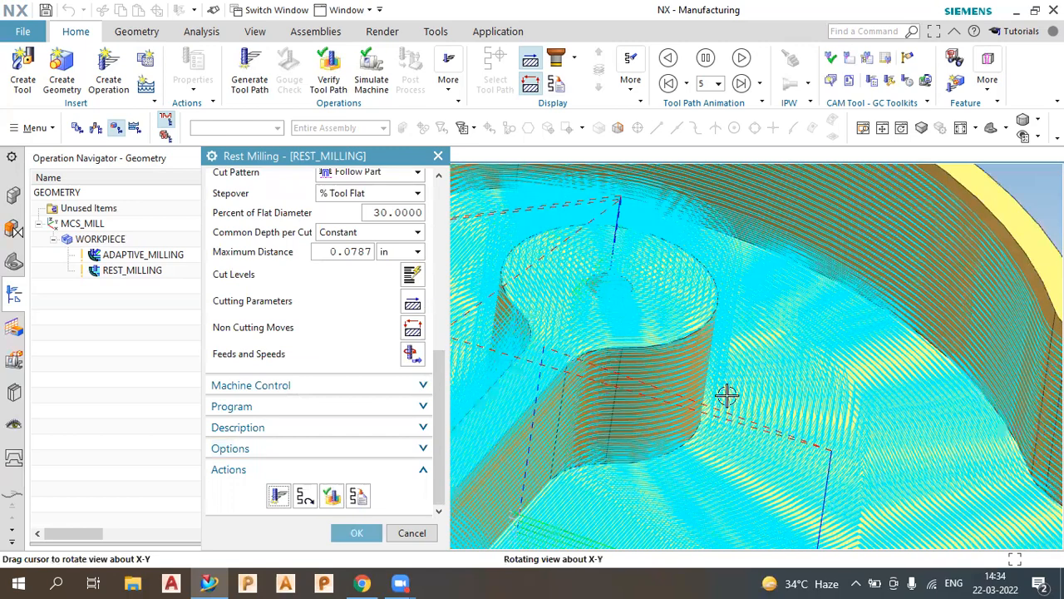
pyautogui.press('Home')
pyautogui.moveTo(691, 356); pyautogui.dragTo(725, 353, button='middle')
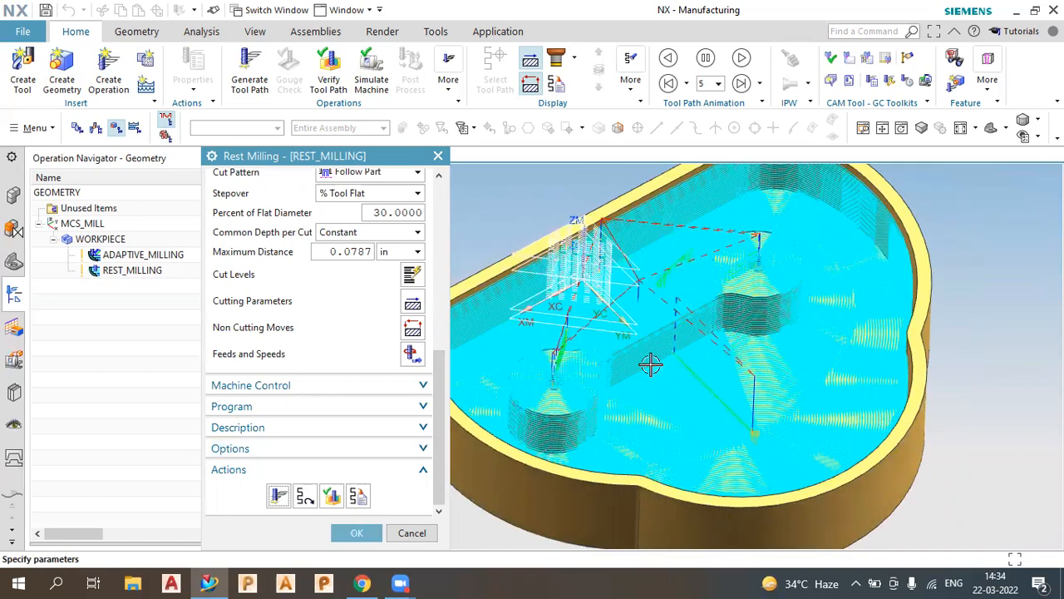
pyautogui.press('Home')
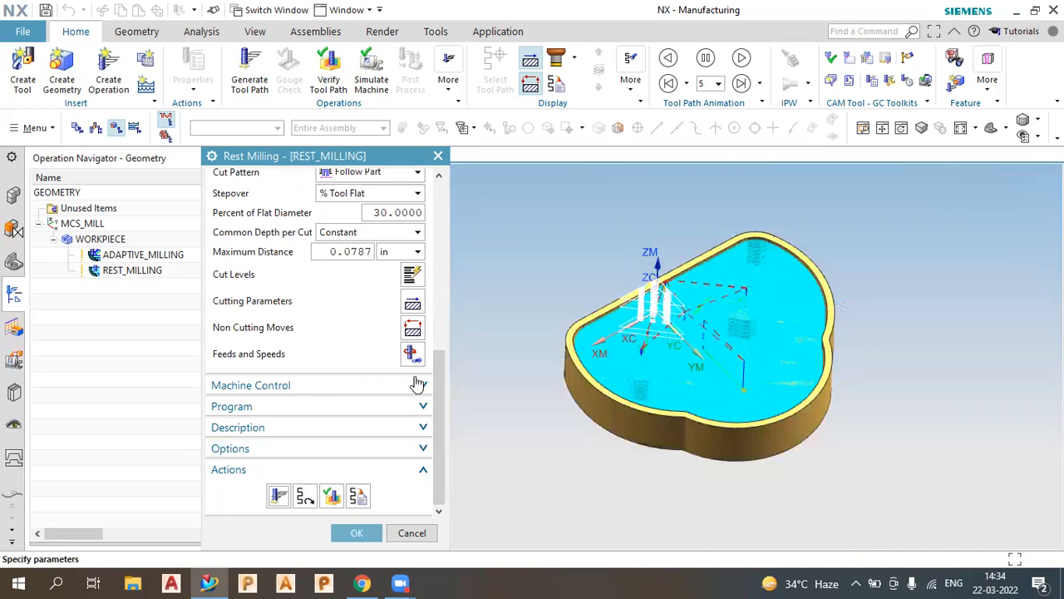
pyautogui.click(362, 534)
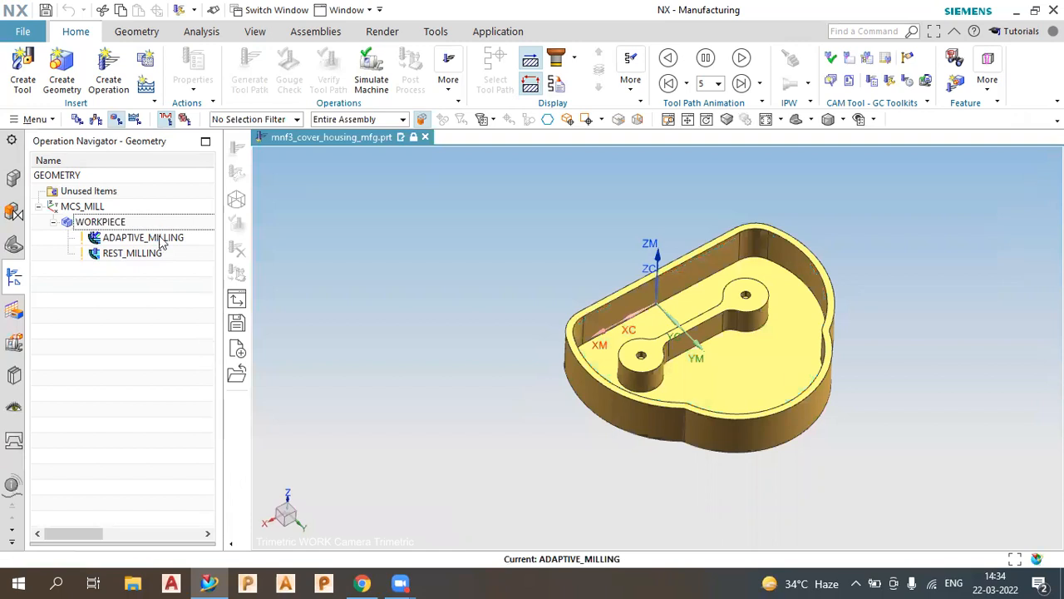
# In the ADAPTIVE_MILLING cutting parameters, turn off using the same floor stock as side stock and accept
pyautogui.doubleClick(153, 237)
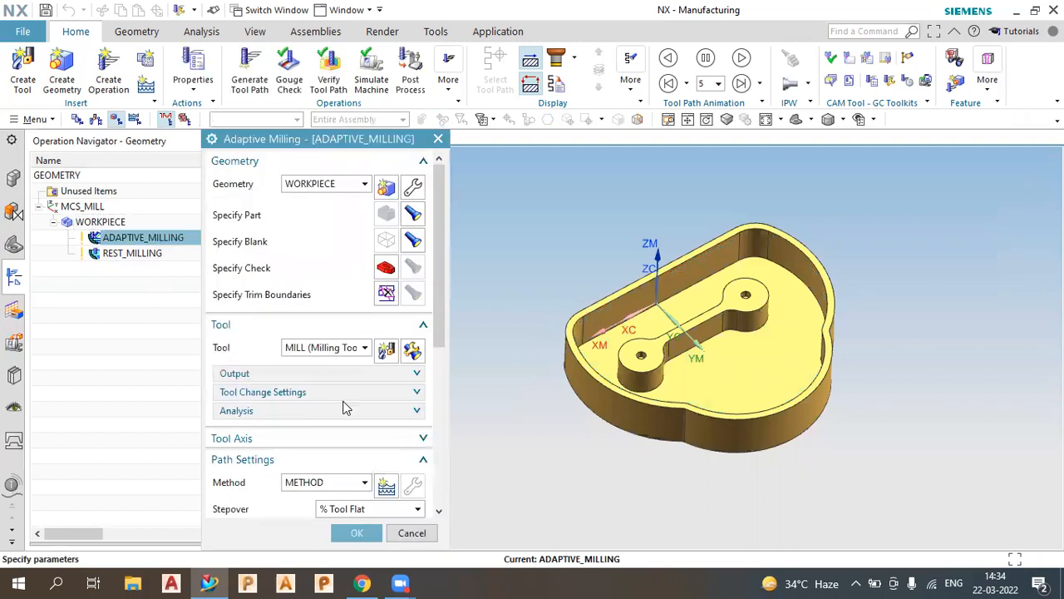
pyautogui.scroll(-3, 342, 406)
pyautogui.click(405, 473)
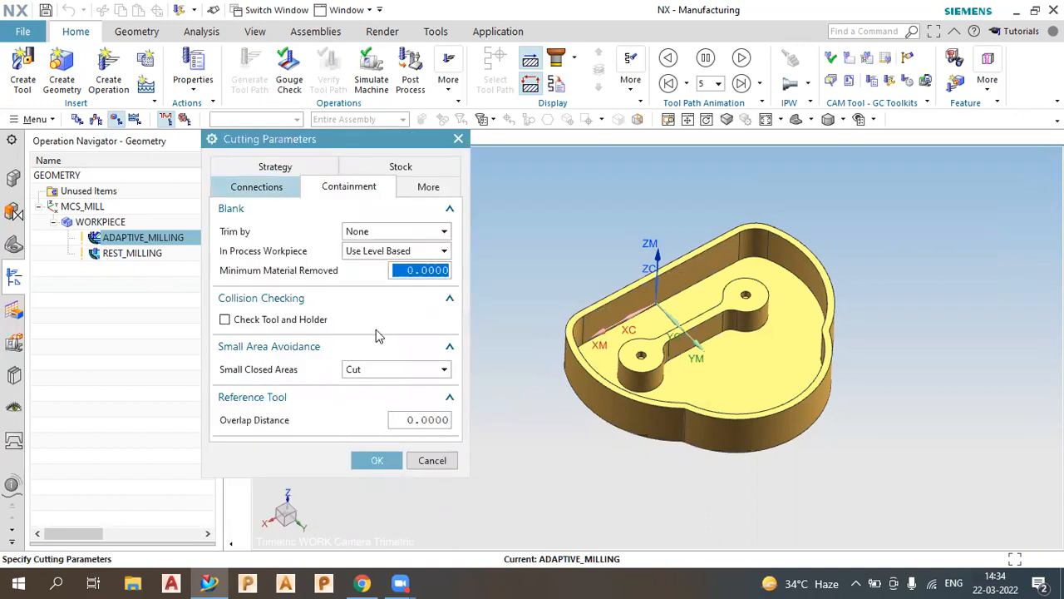
pyautogui.click(367, 171)
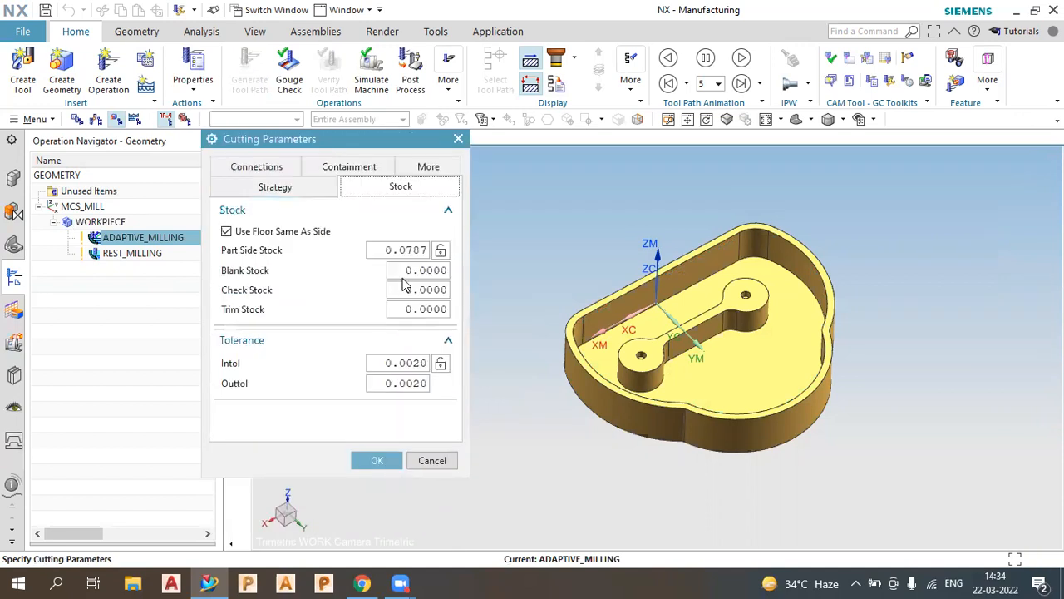
pyautogui.click(244, 237)
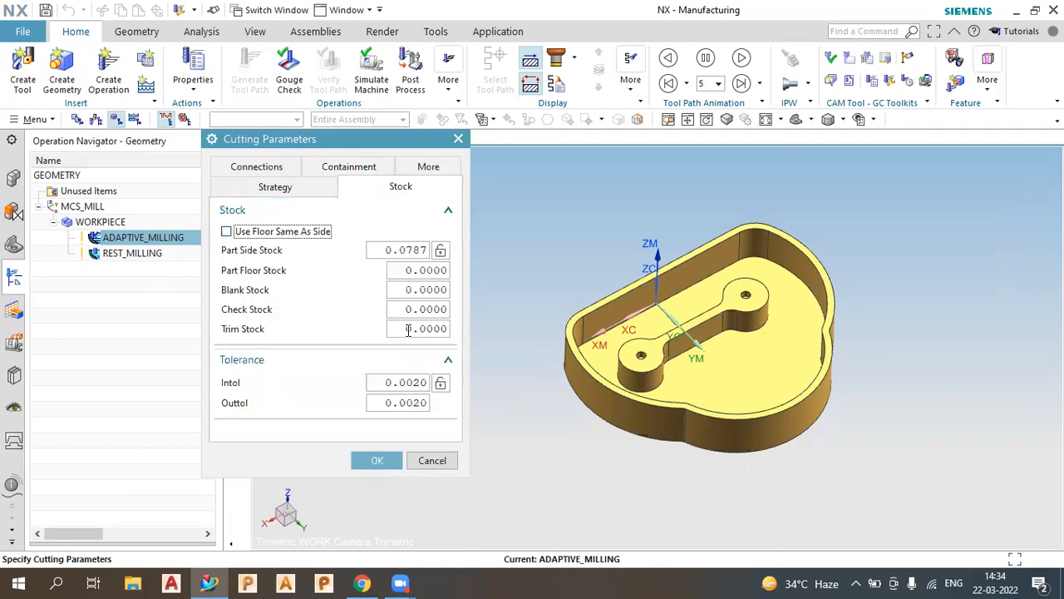
pyautogui.click(424, 268)
pyautogui.click(414, 249)
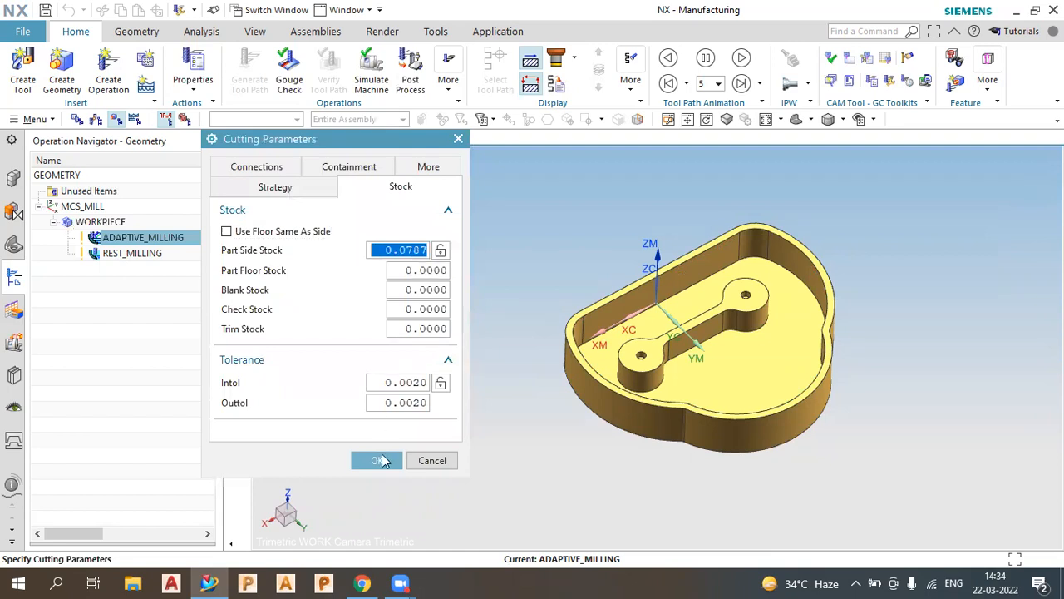
pyautogui.click(381, 460)
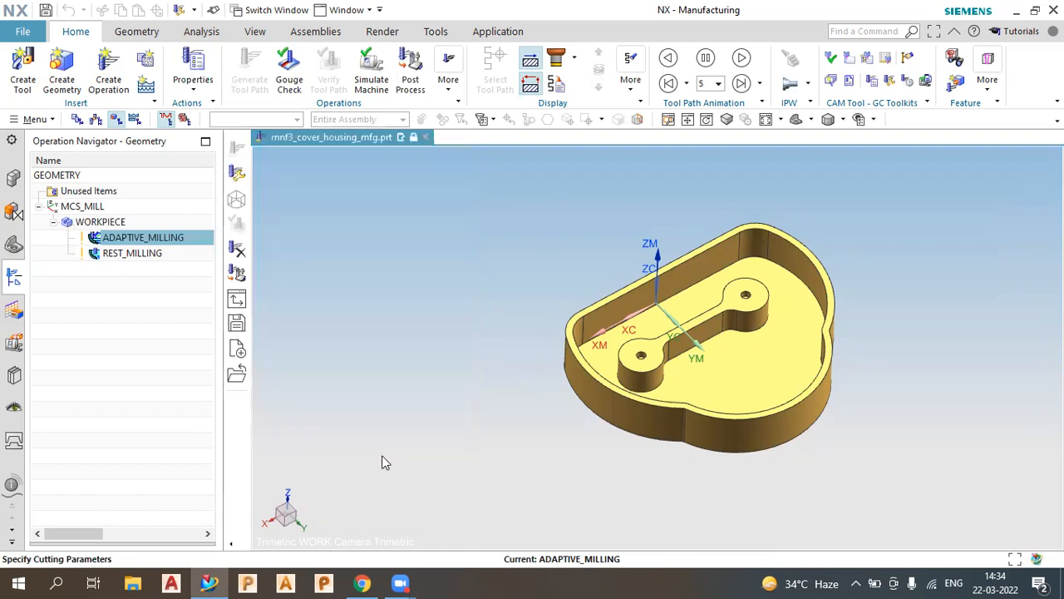
# Regenerate the adaptive milling tool path and accept the operation
pyautogui.scroll(-4, 318, 502)
pyautogui.click(280, 496)
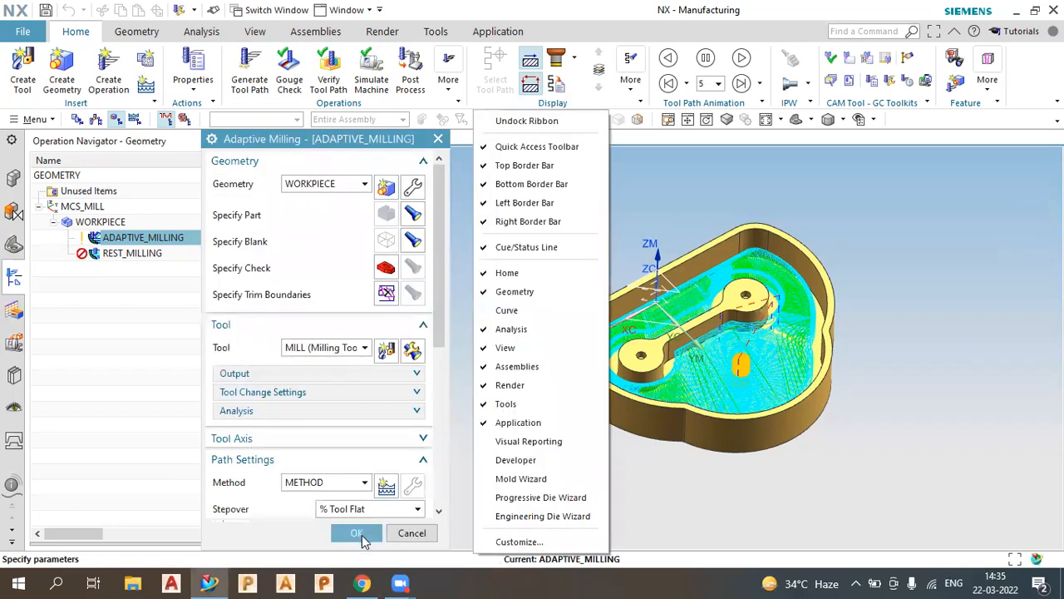
pyautogui.click(356, 531)
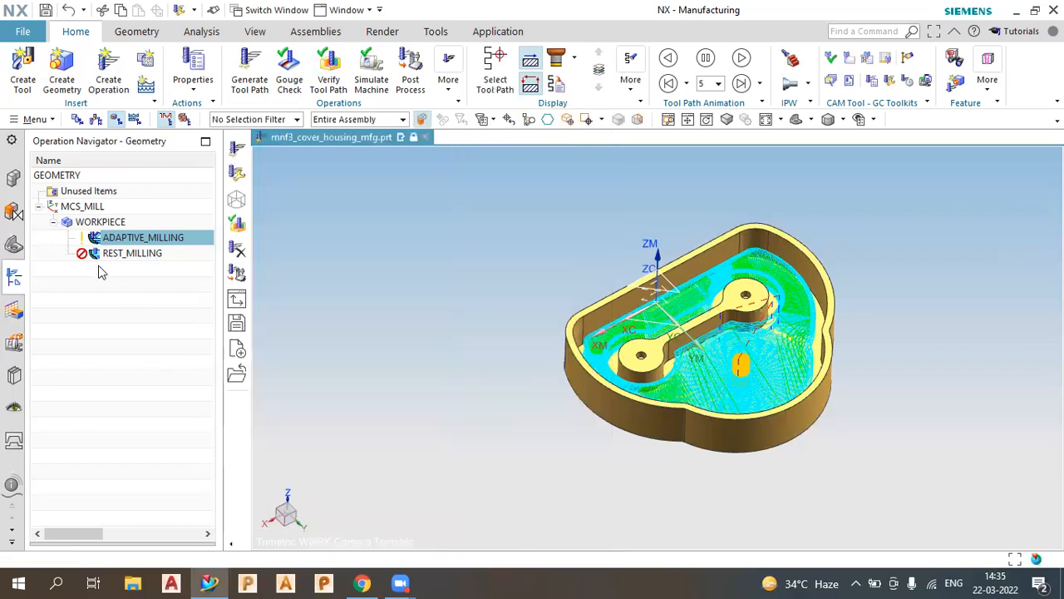
# Regenerate the REST_MILLING tool path, read its warning report, and inspect the path in the pocket
pyautogui.click(74, 253)
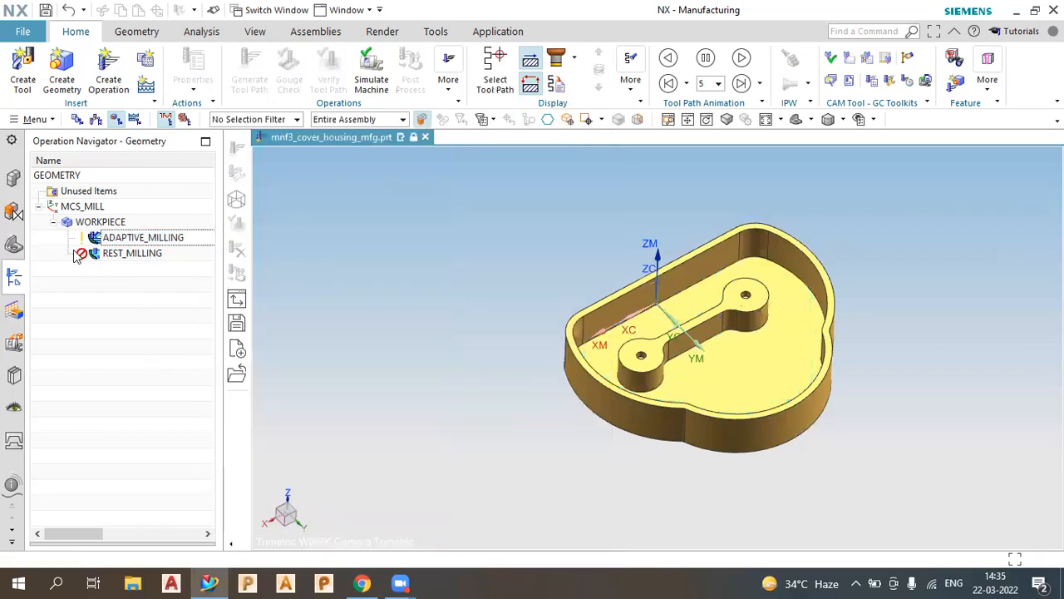
pyautogui.click(125, 262)
pyautogui.rightClick(125, 275)
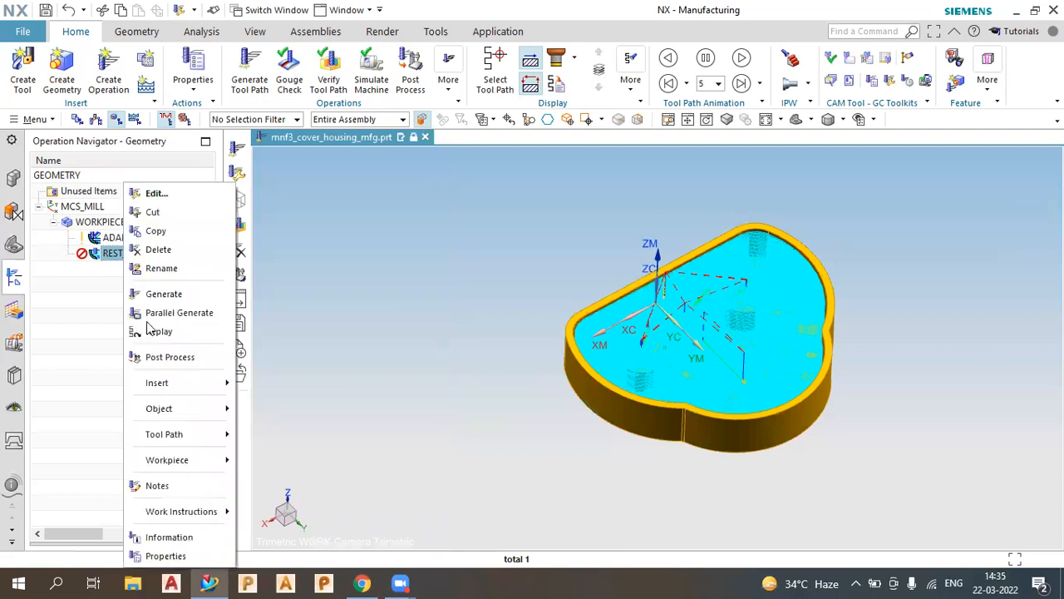
pyautogui.click(172, 295)
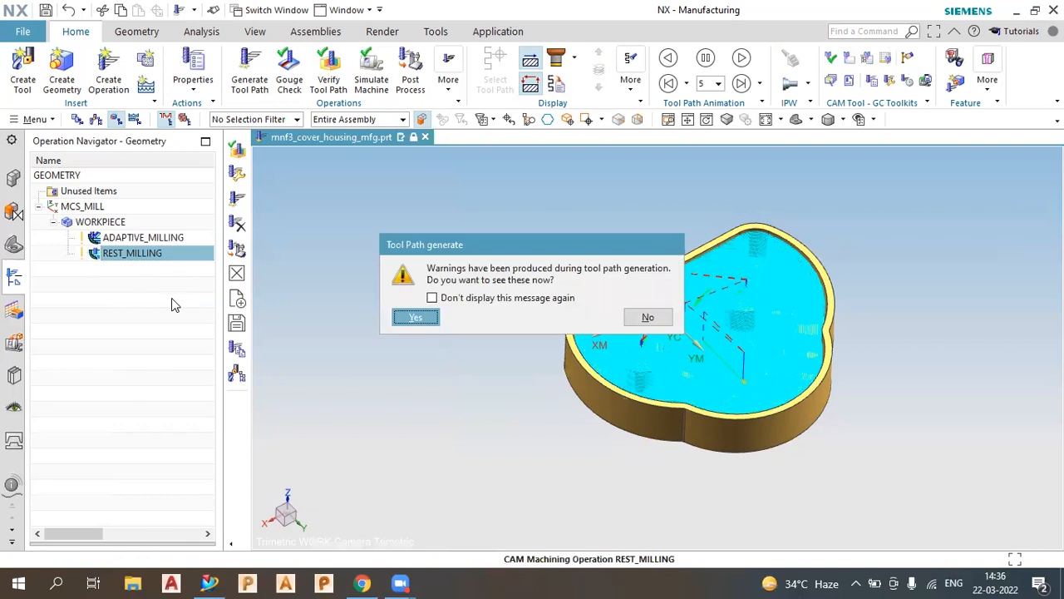
pyautogui.click(424, 317)
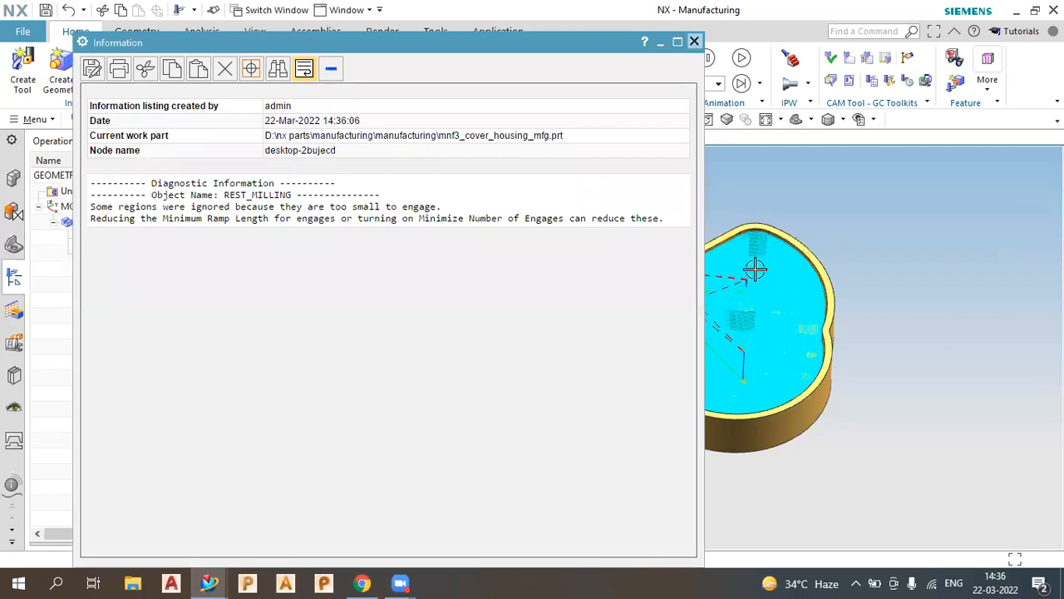
pyautogui.click(695, 41)
pyautogui.scroll(5, 741, 310)
pyautogui.moveTo(740, 311); pyautogui.dragTo(682, 309, button='middle')
pyautogui.scroll(-3, 684, 309)
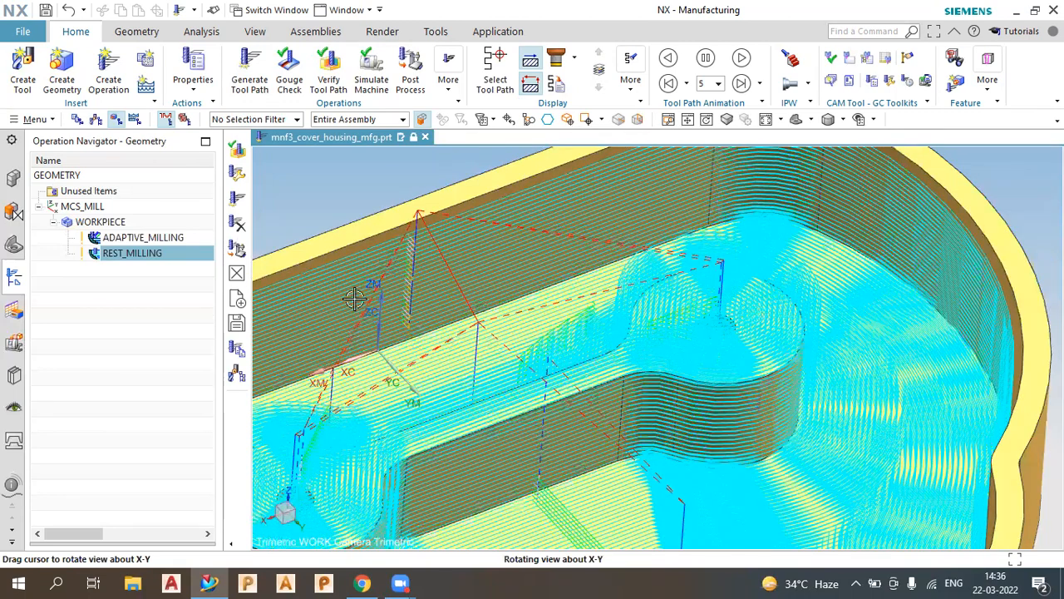
# Edit REST_MILLING to use the Follow Periphery cut pattern and generate its tool path
pyautogui.doubleClick(156, 255)
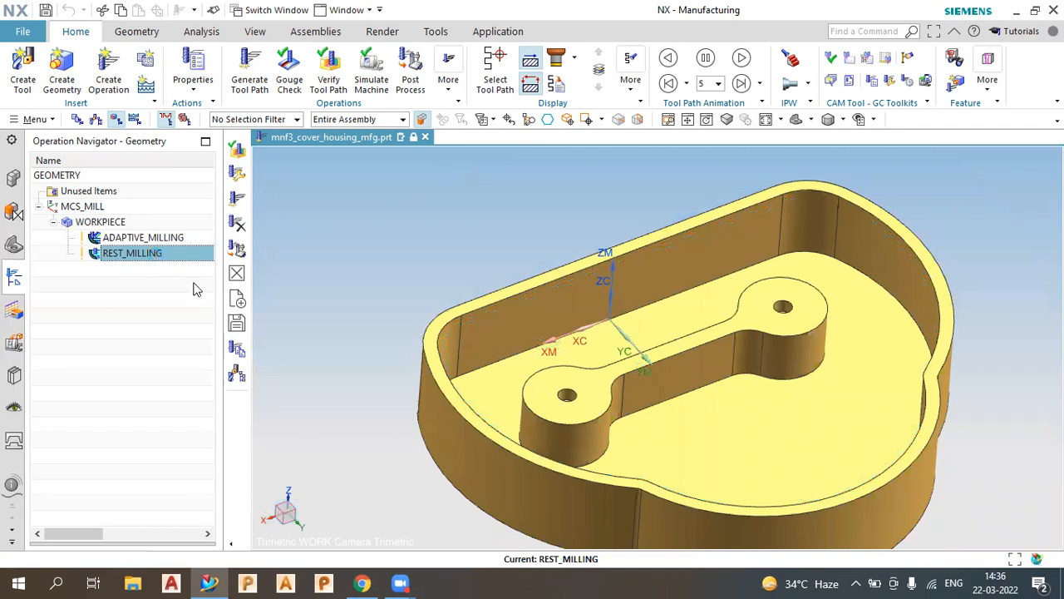
pyautogui.scroll(-5, 381, 426)
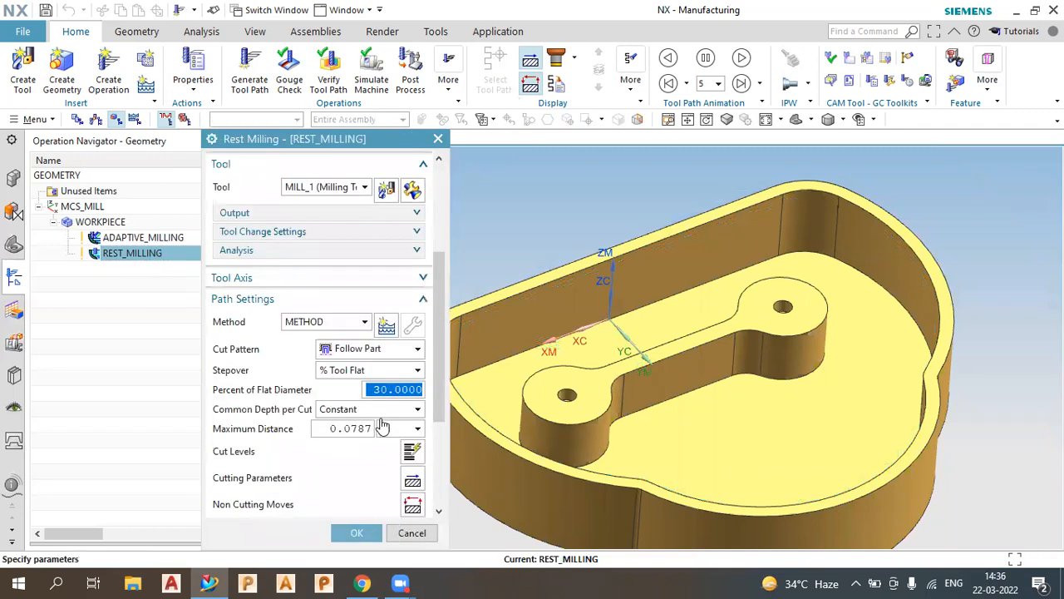
pyautogui.scroll(-3, 391, 408)
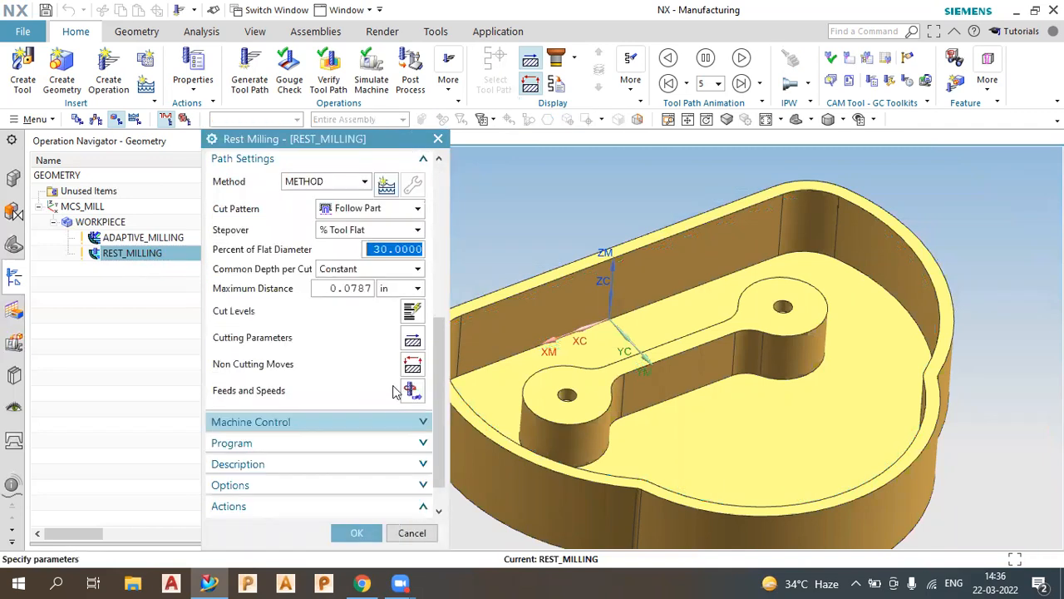
pyautogui.click(387, 208)
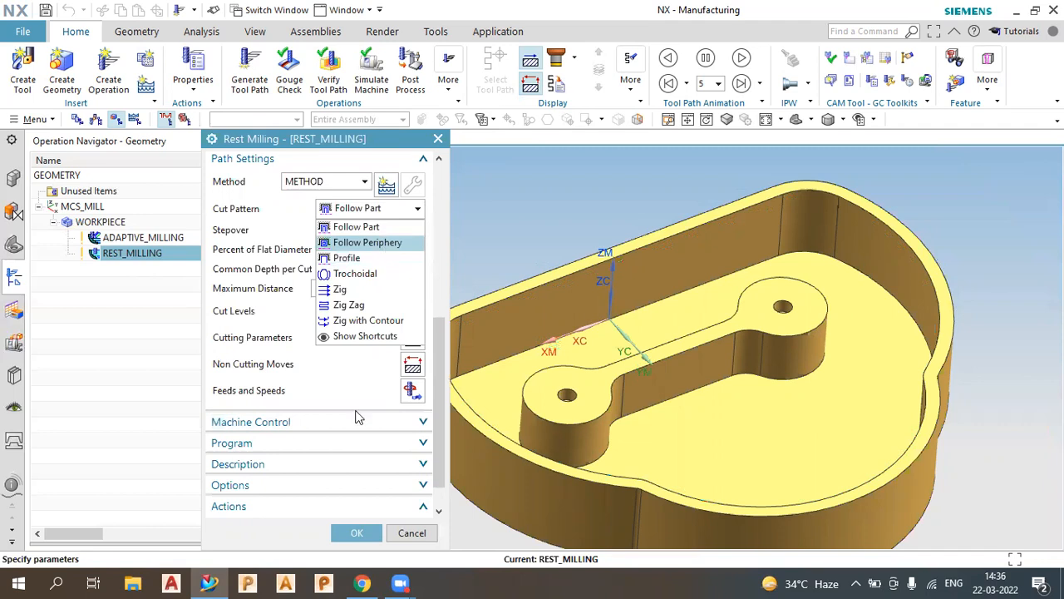
pyautogui.scroll(-2, 282, 485)
pyautogui.click(282, 491)
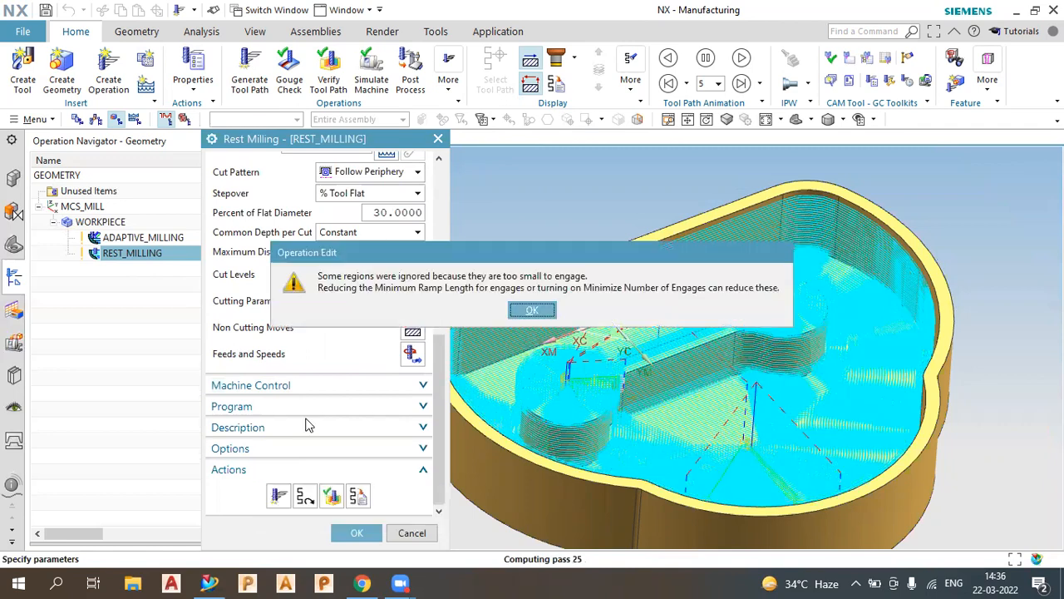
pyautogui.press('Return')
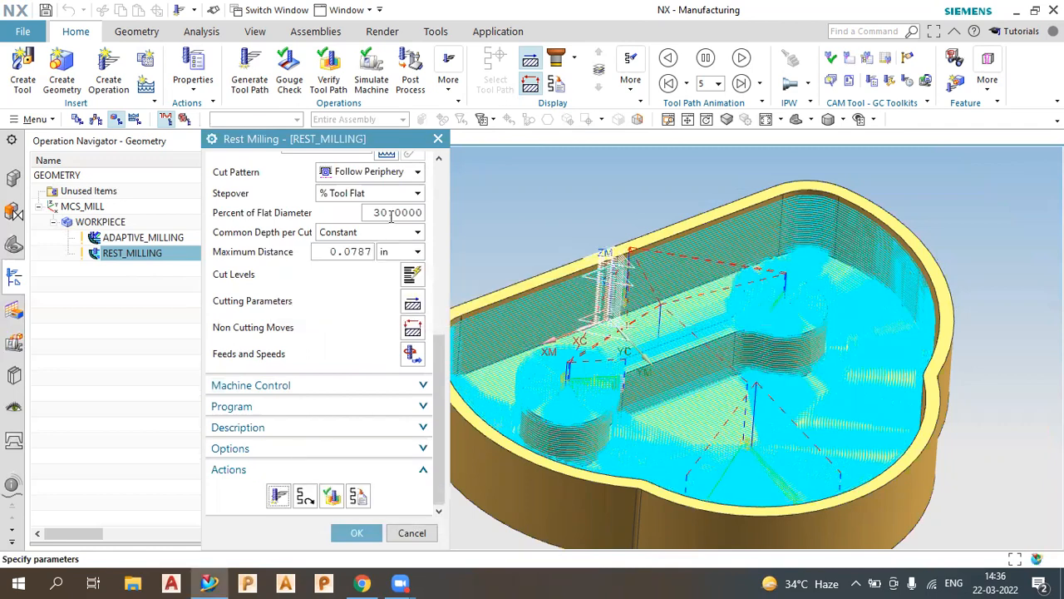
# Change the rest milling cut pattern to Profile, generate the tool path, and inspect it along the walls
pyautogui.click(383, 172)
pyautogui.click(371, 221)
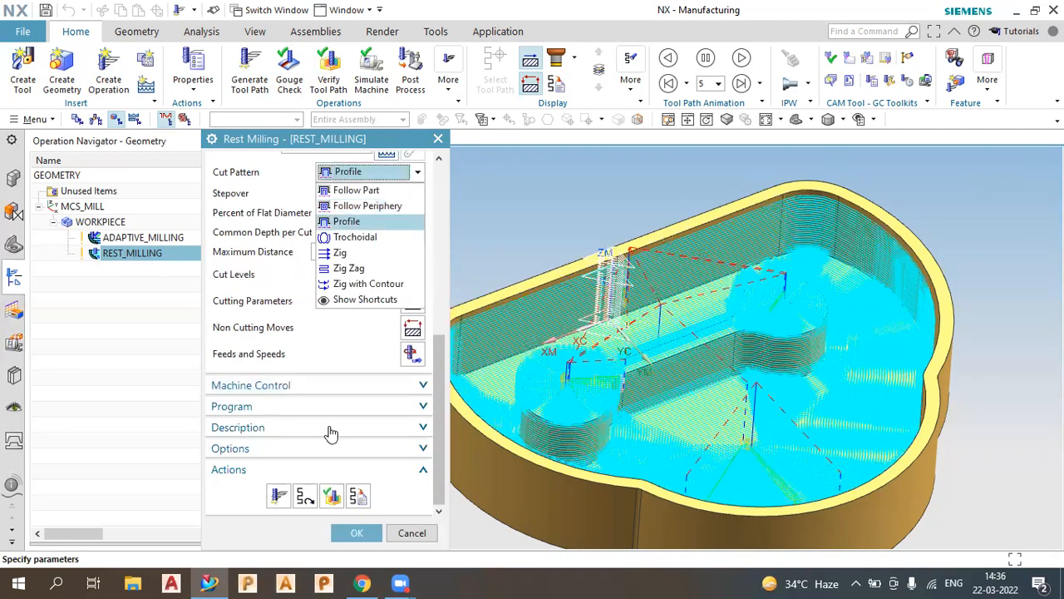
pyautogui.click(279, 513)
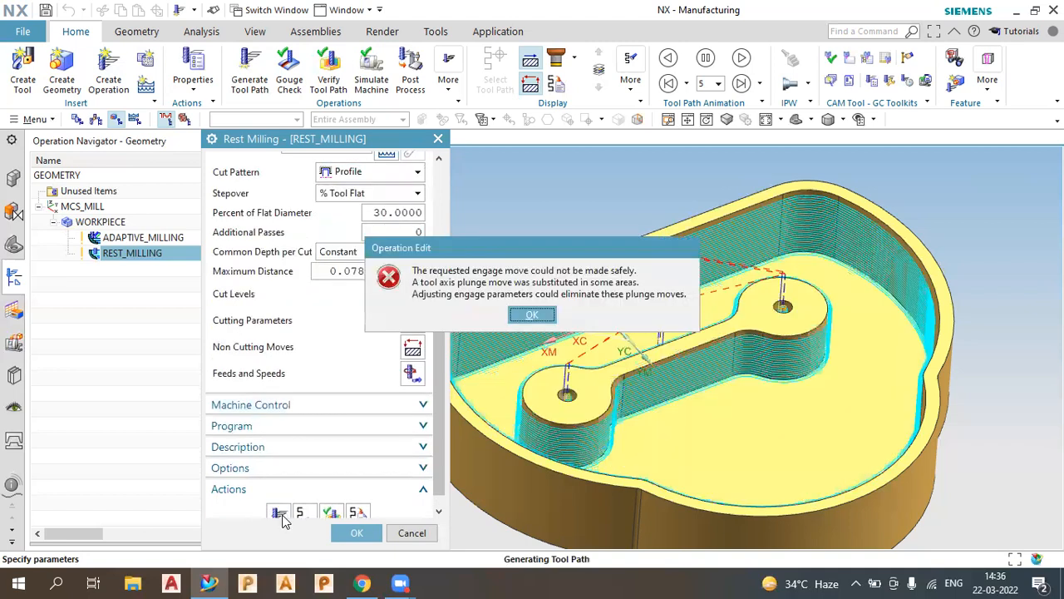
pyautogui.click(534, 314)
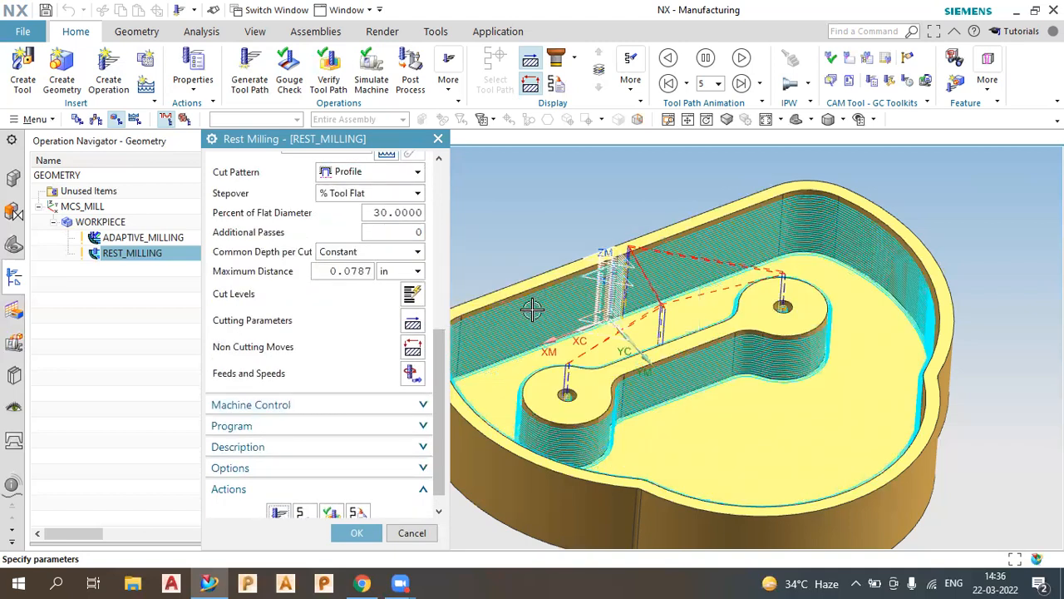
pyautogui.moveTo(612, 279); pyautogui.dragTo(623, 312, button='middle')
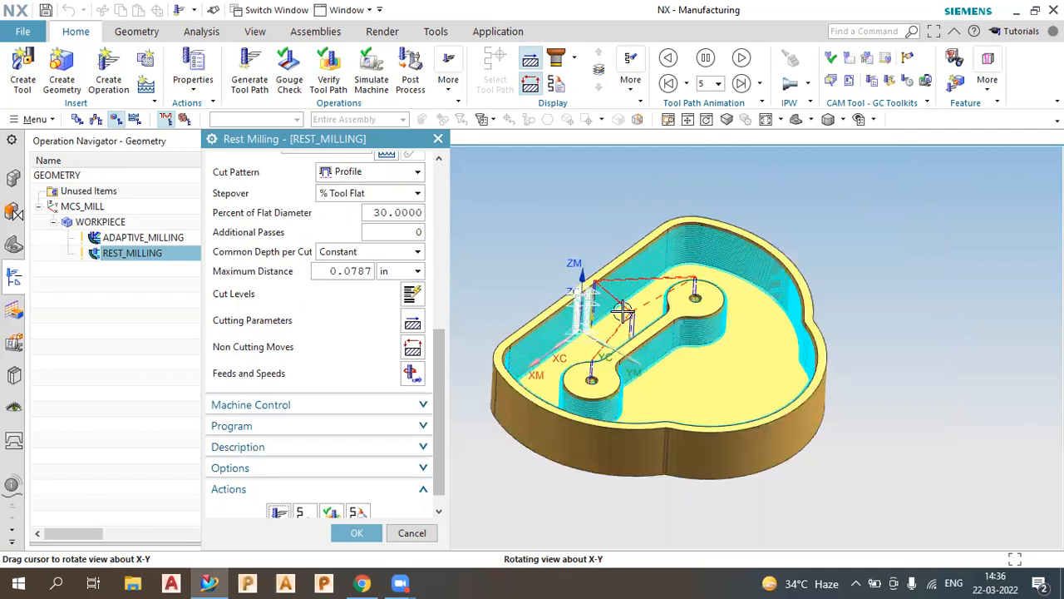
pyautogui.scroll(-2, 689, 374)
pyautogui.scroll(-2, 703, 371)
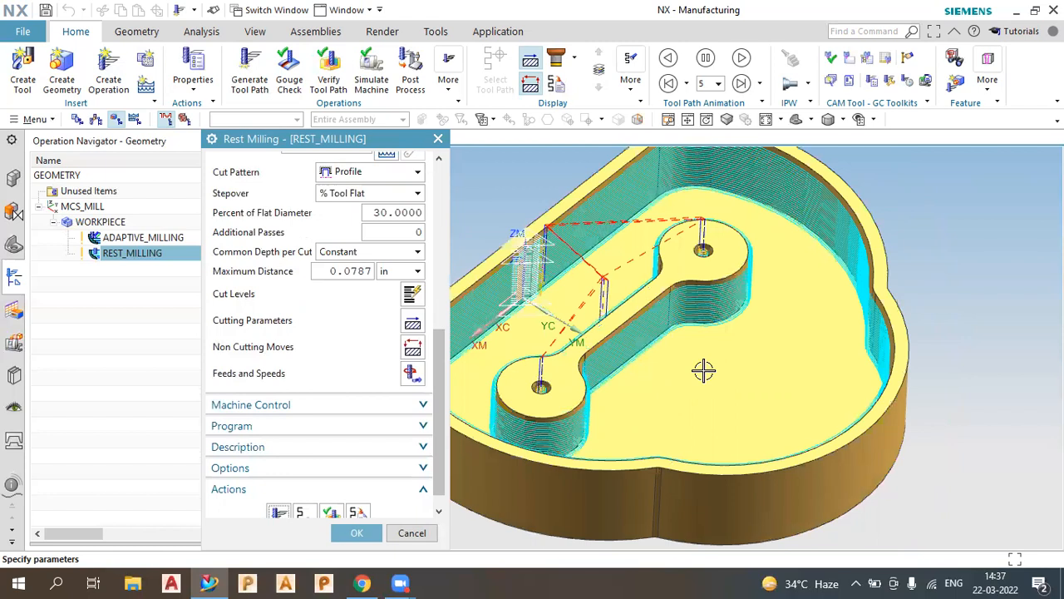
# Set the rest milling additional passes to 2 and regenerate the tool path
pyautogui.doubleClick(411, 232)
pyautogui.write('2')
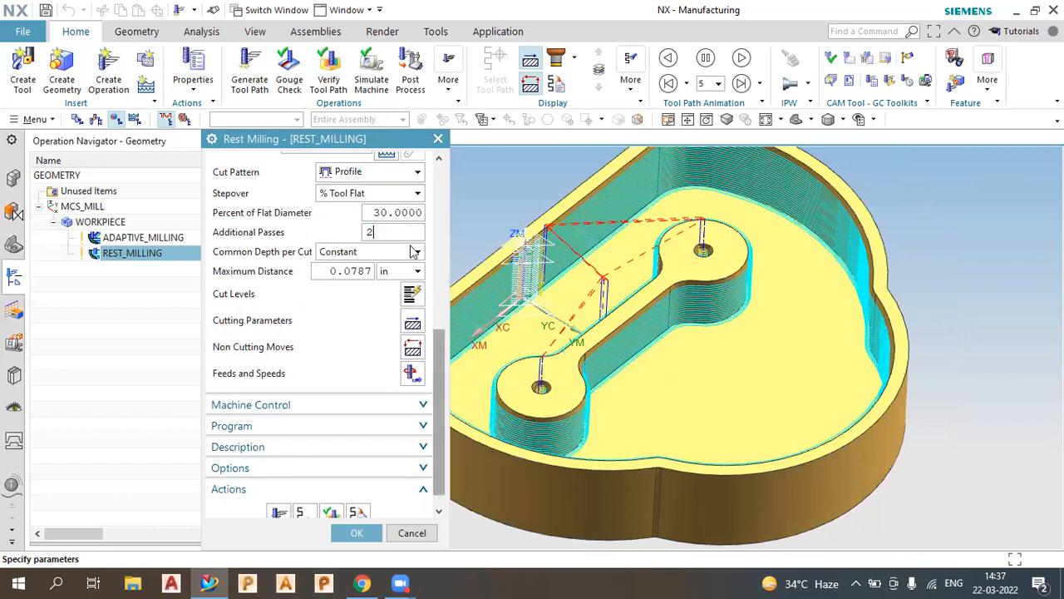
pyautogui.click(281, 513)
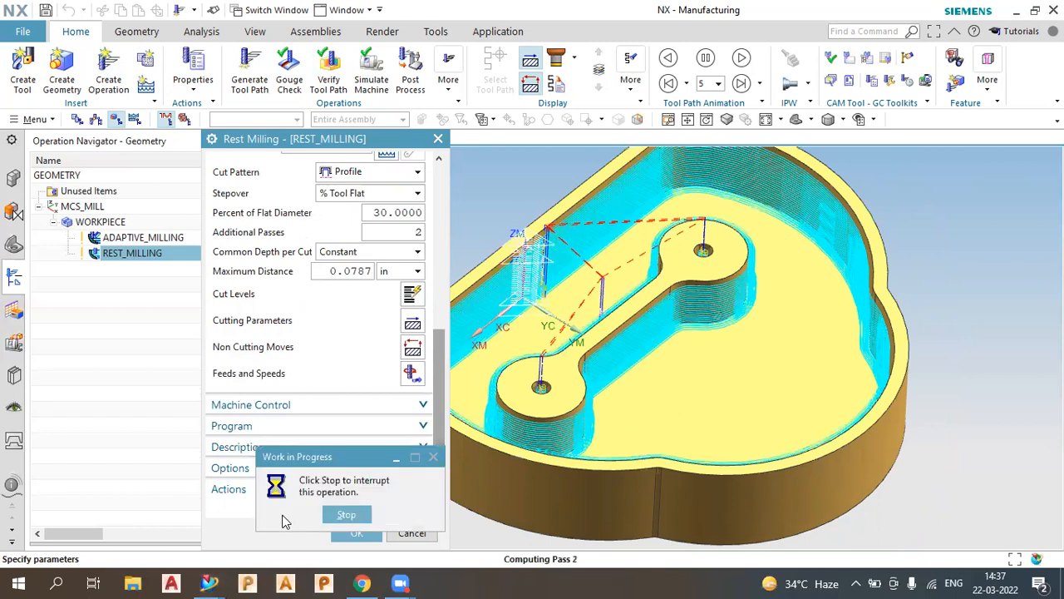
pyautogui.click(532, 315)
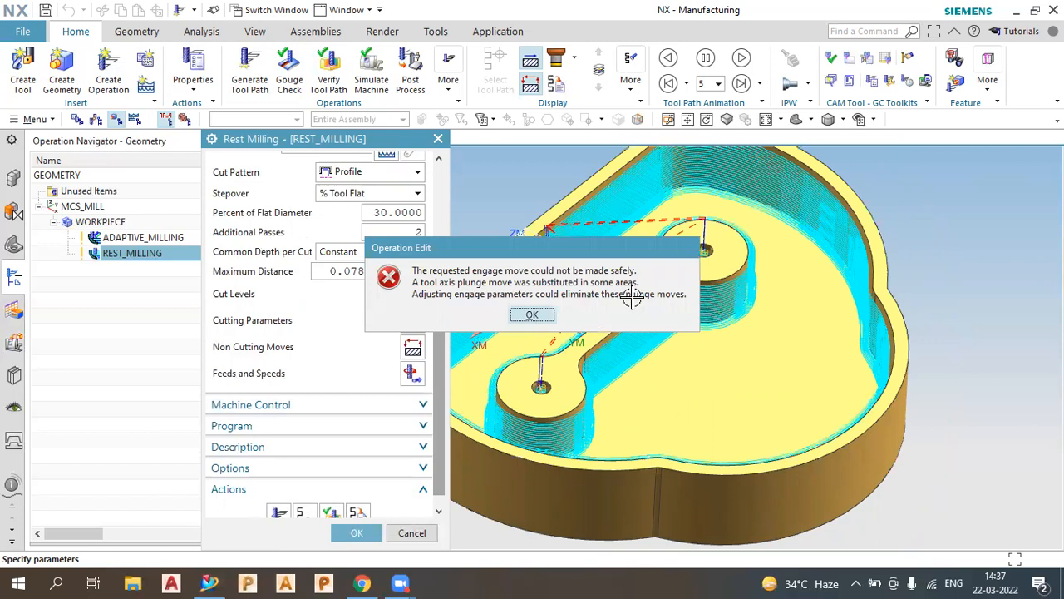
# Accept the REST_MILLING edits and inspect the profile passes along the pocket walls, connecting rib and bosses
pyautogui.scroll(2, 749, 286)
pyautogui.moveTo(758, 287)
pyautogui.mouseDown(button='middle')
pyautogui.moveTo(756, 311)
pyautogui.moveTo(741, 311)
pyautogui.moveTo(1000, 283)
pyautogui.moveTo(790, 257)
pyautogui.mouseUp(button='middle')
pyautogui.middleClick(745, 295)
pyautogui.scroll(3, 778, 264)
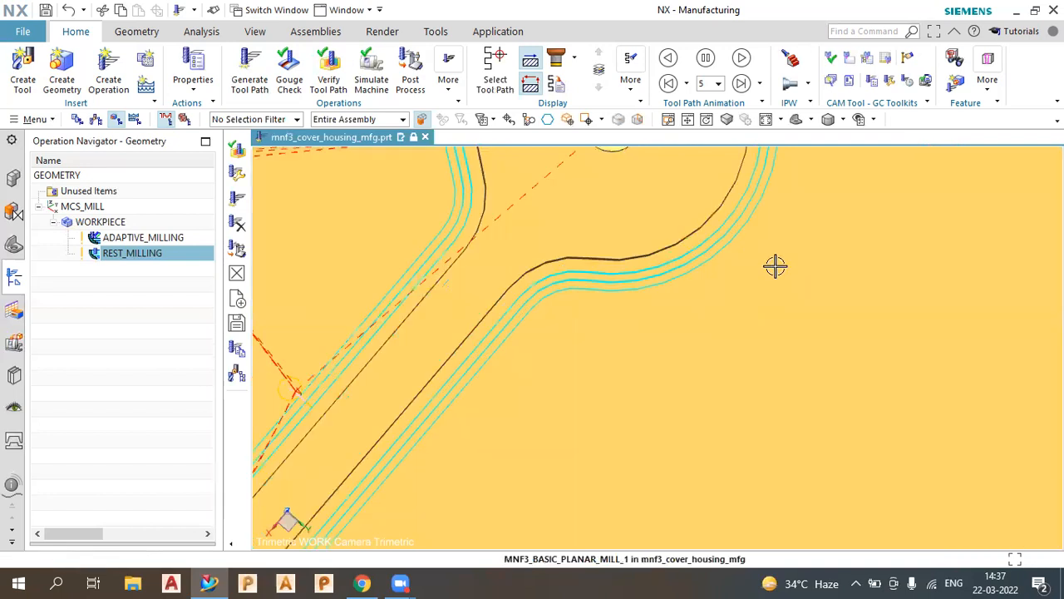
pyautogui.scroll(2, 694, 290)
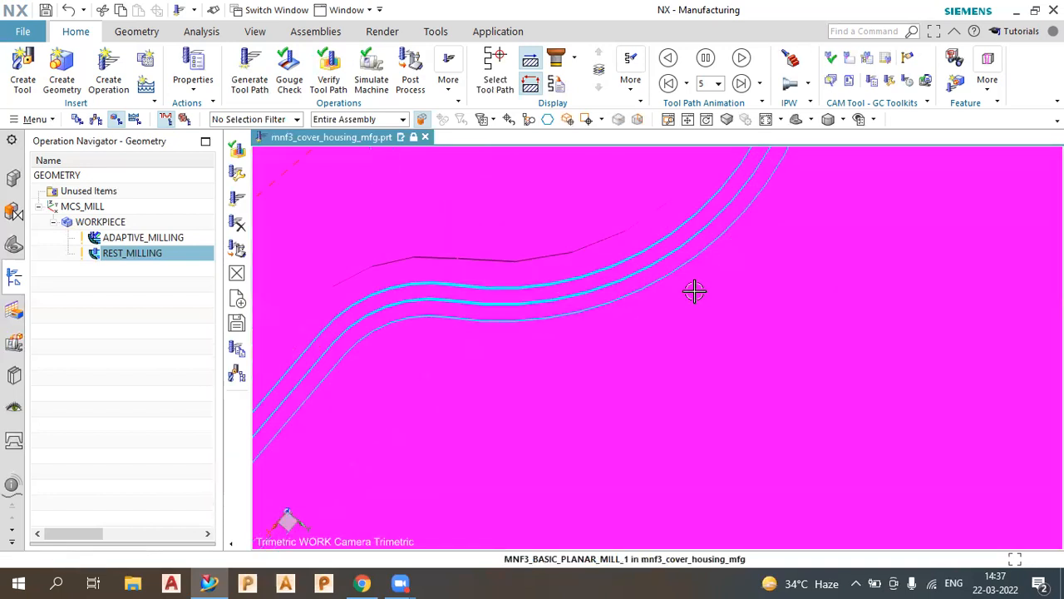
pyautogui.scroll(-2, 694, 290)
pyautogui.scroll(-4, 708, 350)
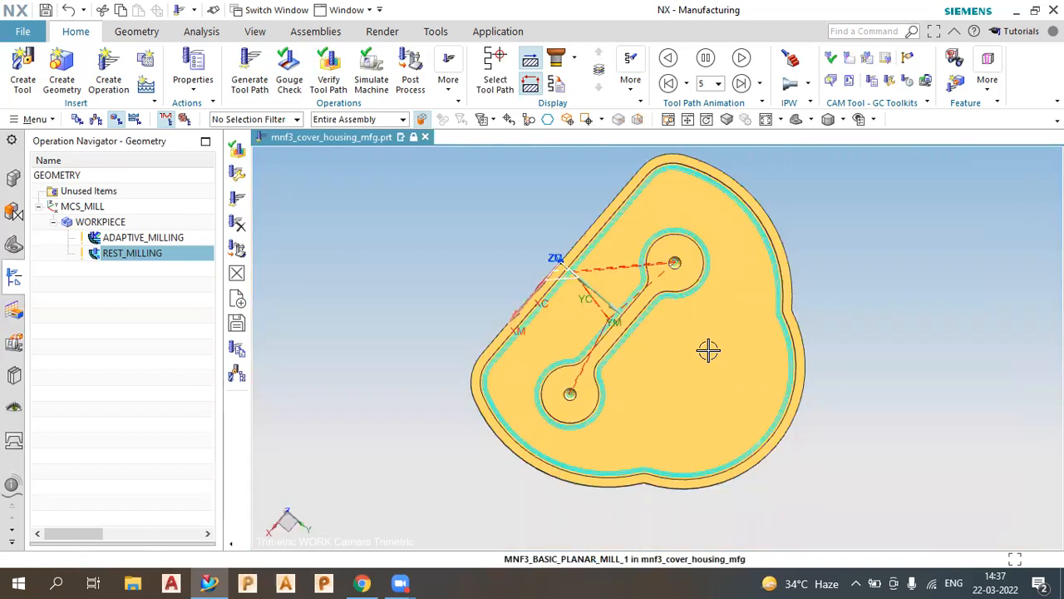
pyautogui.moveTo(714, 304); pyautogui.dragTo(713, 309, button='middle')
pyautogui.scroll(3, 711, 337)
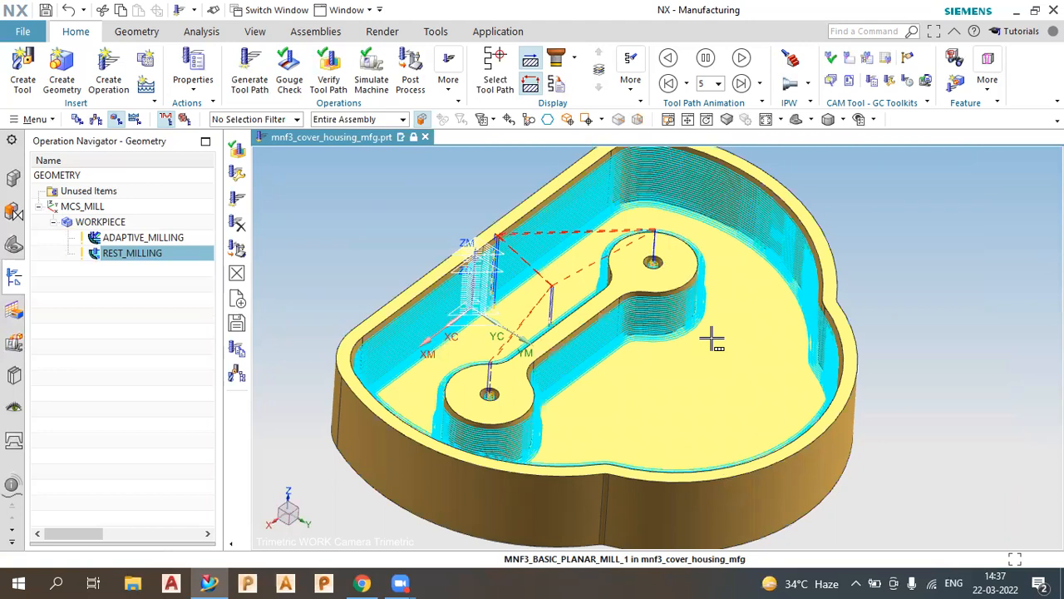
pyautogui.scroll(-2, 699, 334)
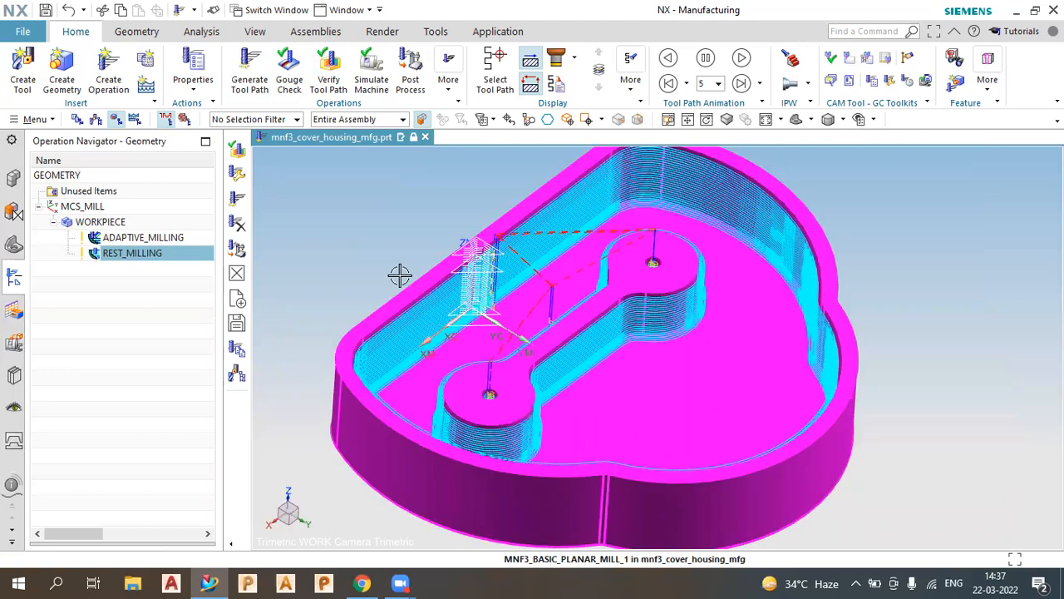
pyautogui.moveTo(423, 260); pyautogui.dragTo(423, 260, button='middle')
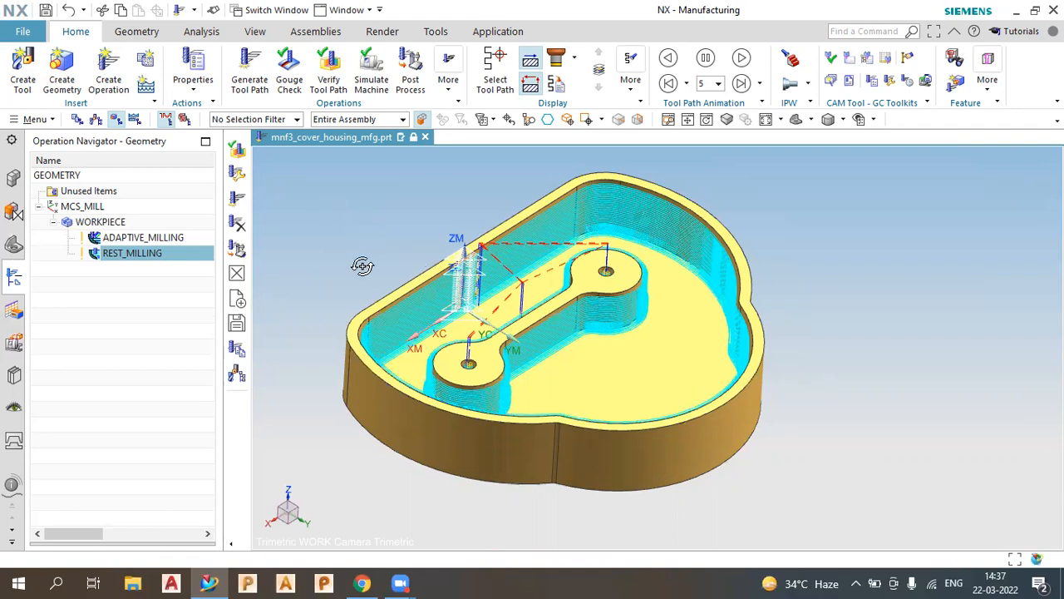
pyautogui.moveTo(361, 274)
pyautogui.mouseDown(button='middle')
pyautogui.moveTo(358, 235)
pyautogui.moveTo(347, 242)
pyautogui.moveTo(363, 228)
pyautogui.moveTo(370, 245)
pyautogui.moveTo(388, 230)
pyautogui.moveTo(380, 225)
pyautogui.mouseUp(button='middle')
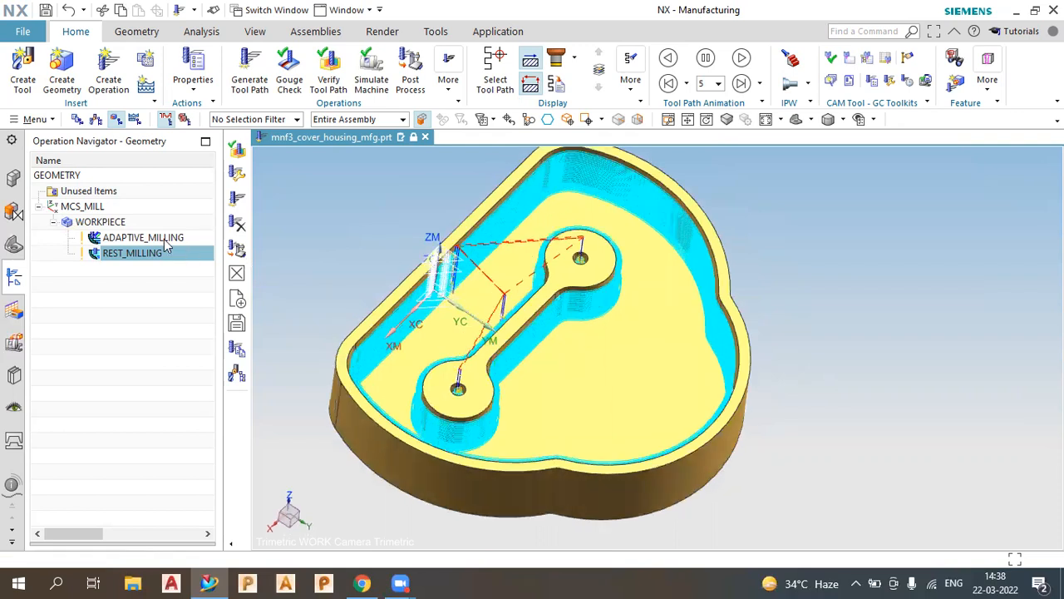
# Compare the REST_MILLING and ADAPTIVE_MILLING tool paths in the pocket by displaying each operation in turn
pyautogui.click(163, 239)
pyautogui.click(146, 255)
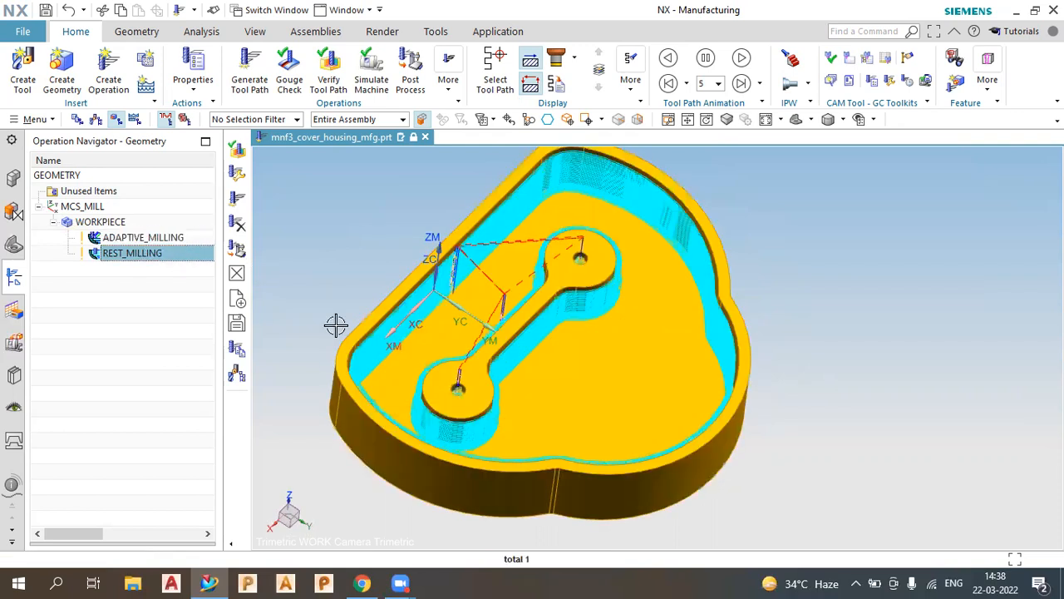
pyautogui.moveTo(334, 305); pyautogui.dragTo(352, 334, button='middle')
pyautogui.moveTo(439, 294); pyautogui.dragTo(366, 298, button='middle')
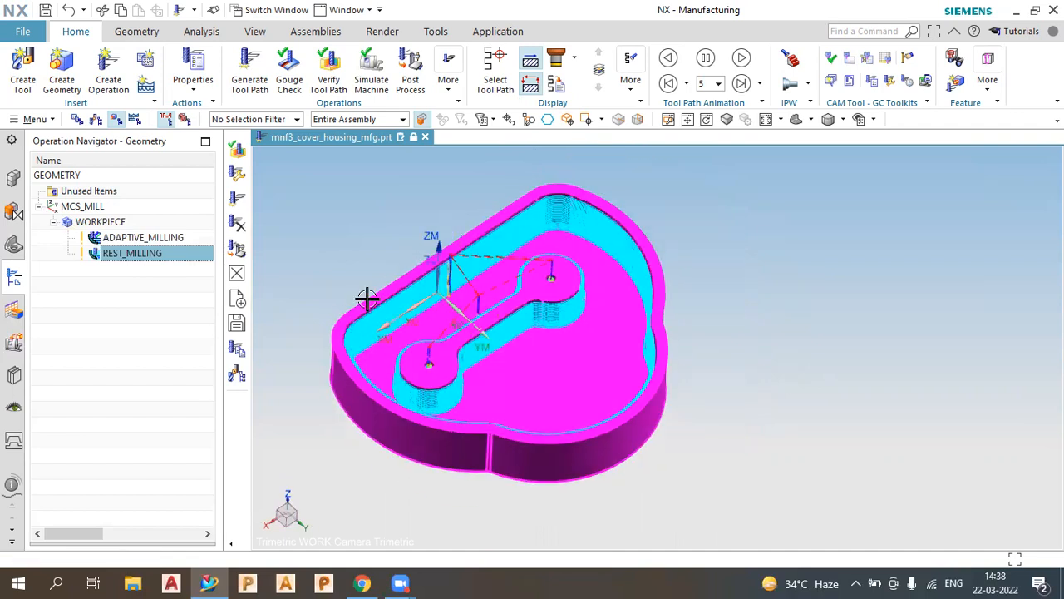
pyautogui.click(160, 239)
pyautogui.moveTo(335, 230); pyautogui.dragTo(396, 258, button='middle')
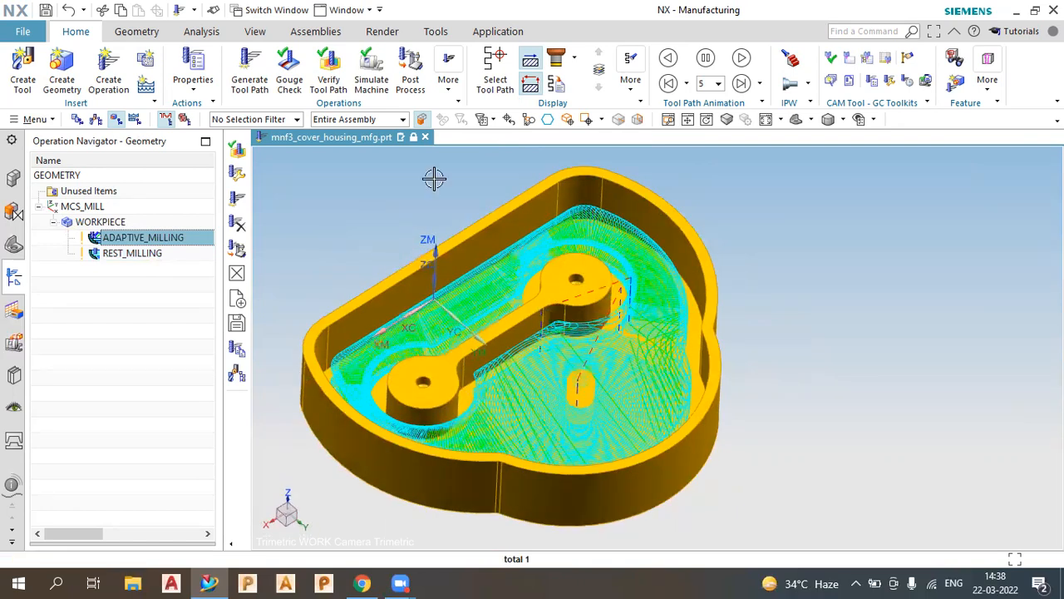